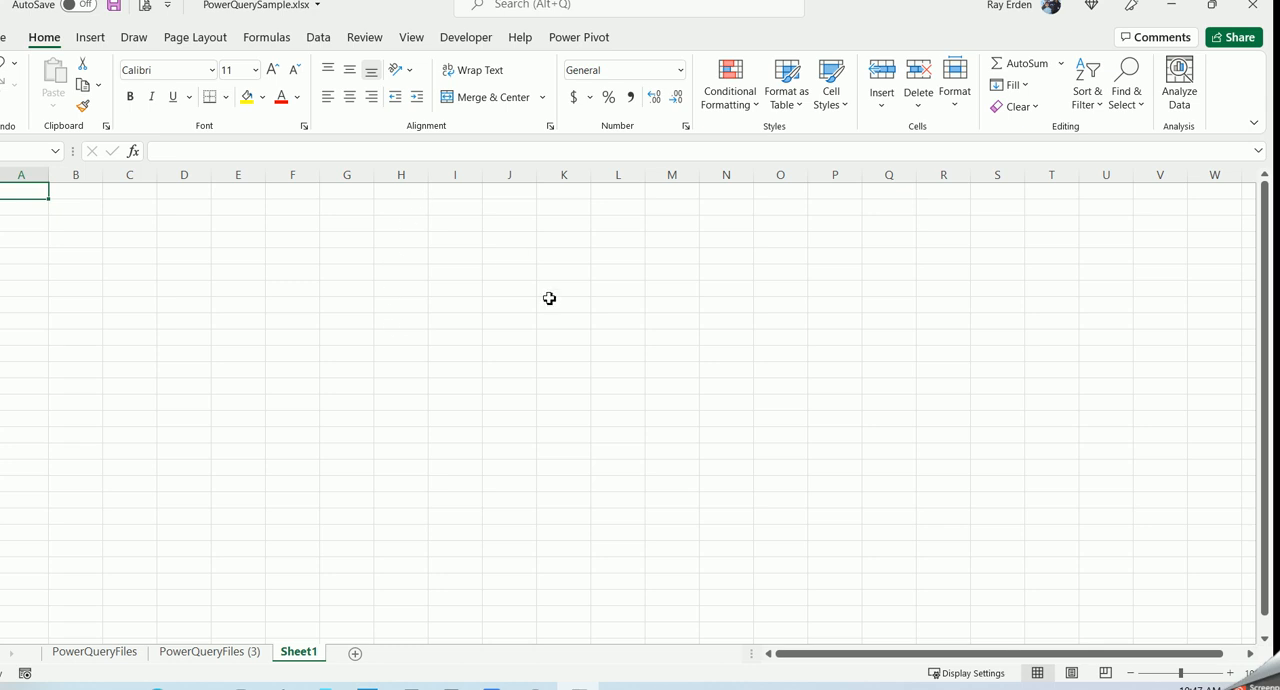
# - Import data from the PowerQueryFiles folder on the Desktop using the From Folder source
pyautogui.click(320, 42)
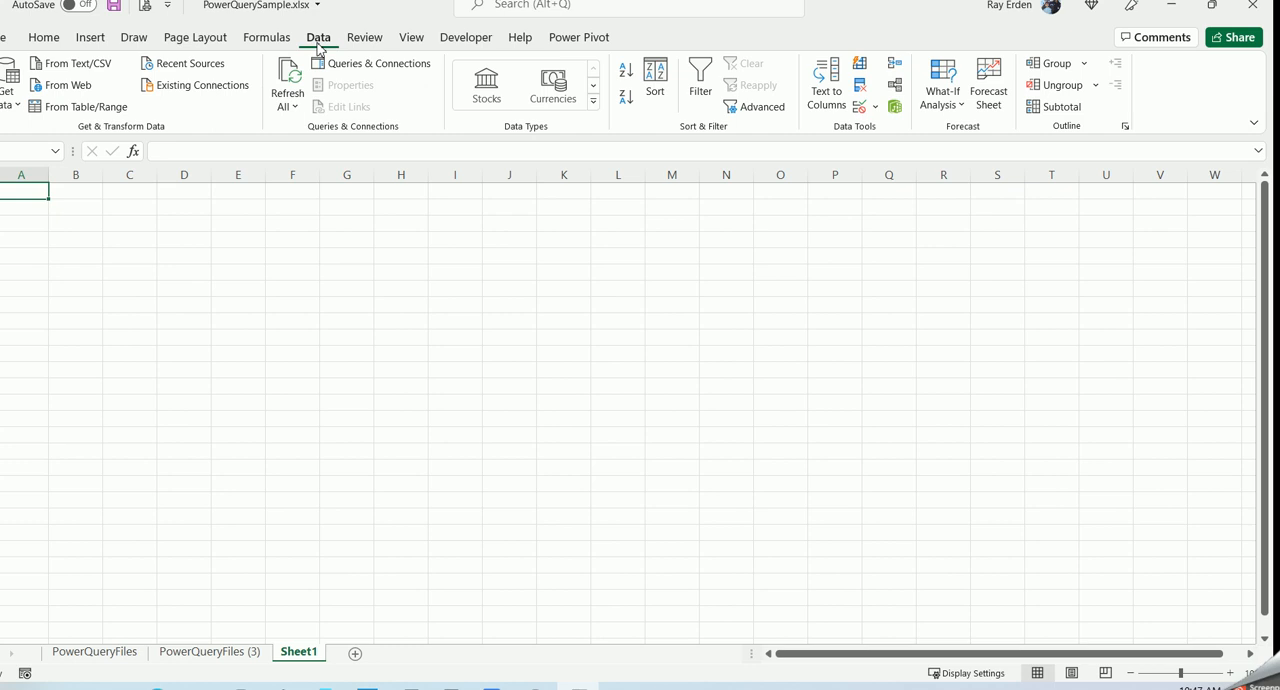
pyautogui.click(17, 114)
pyautogui.moveTo(57, 128)
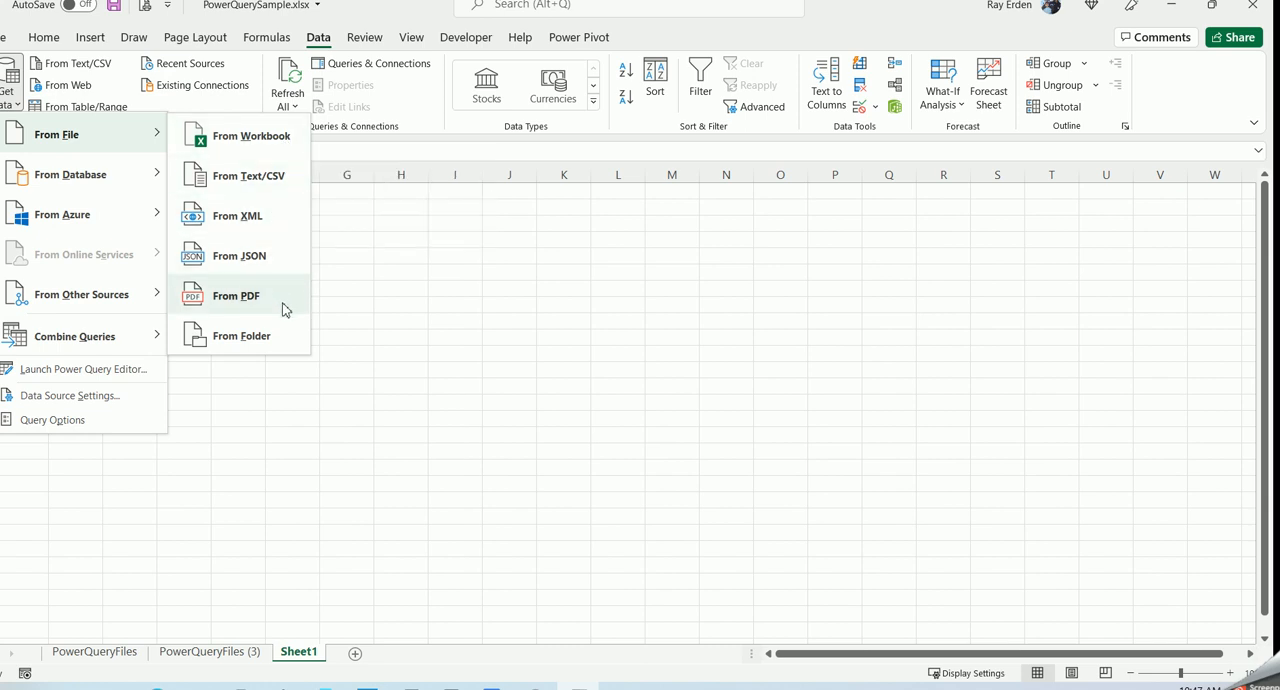
pyautogui.moveTo(150, 175)
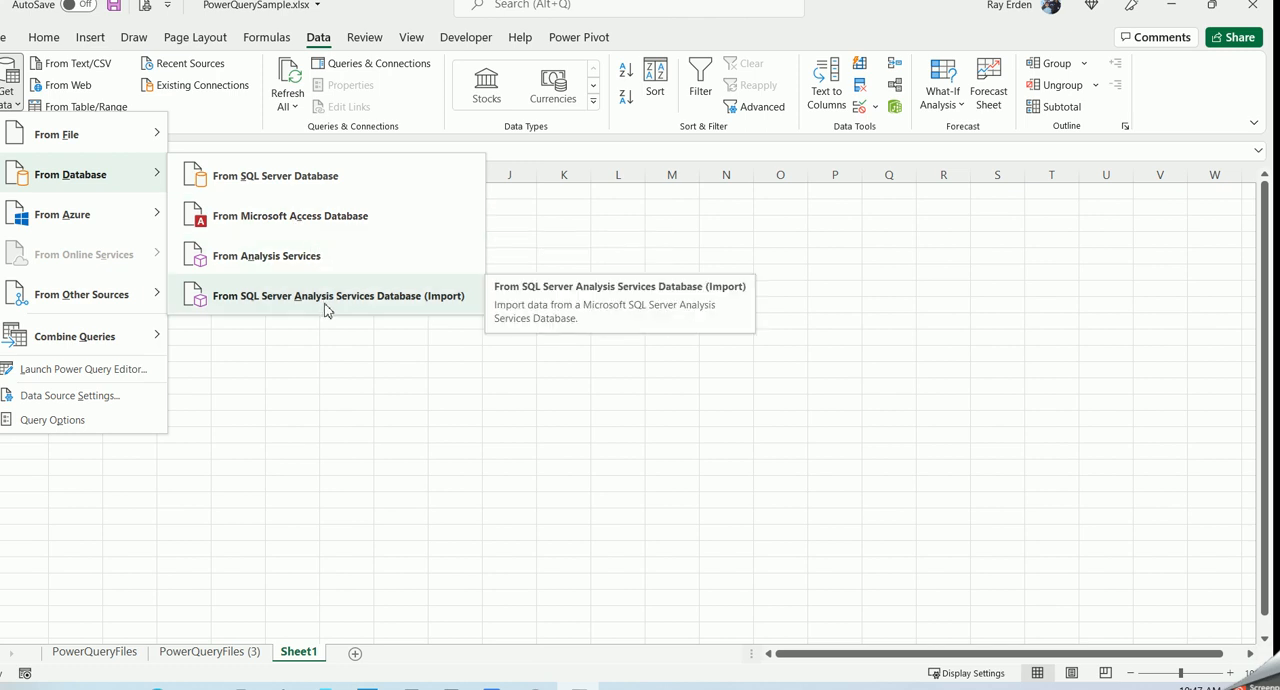
pyautogui.moveTo(157, 131)
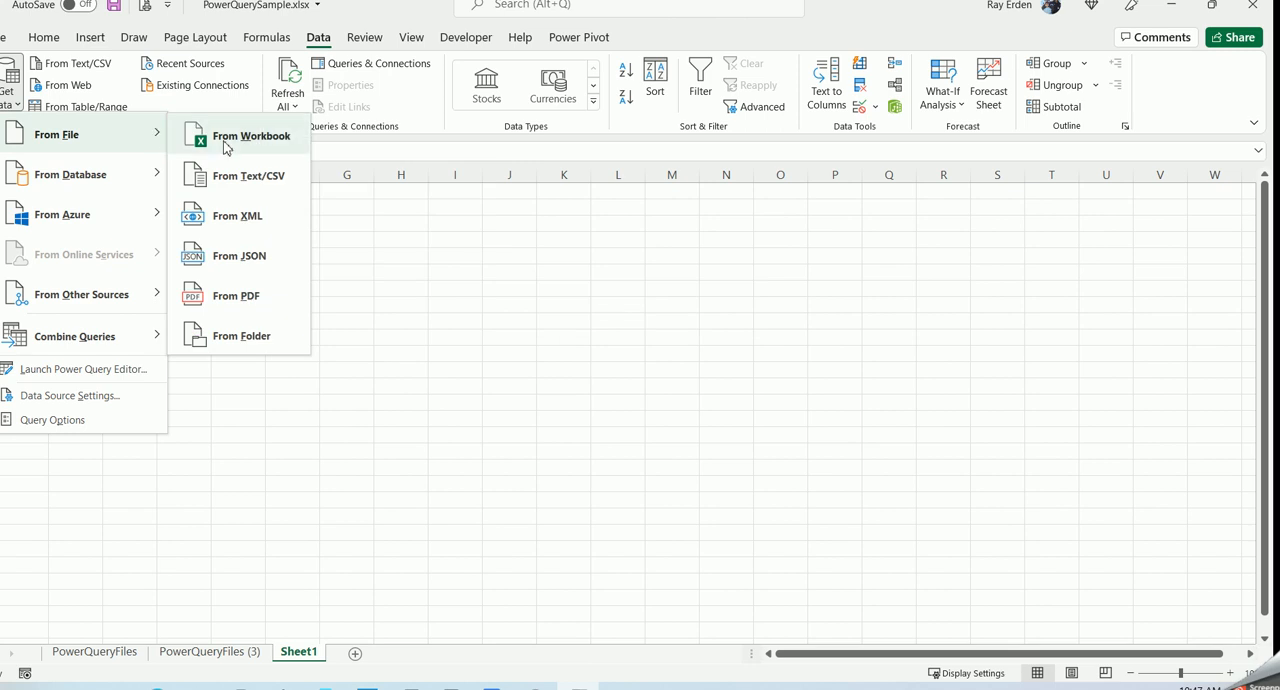
pyautogui.click(258, 344)
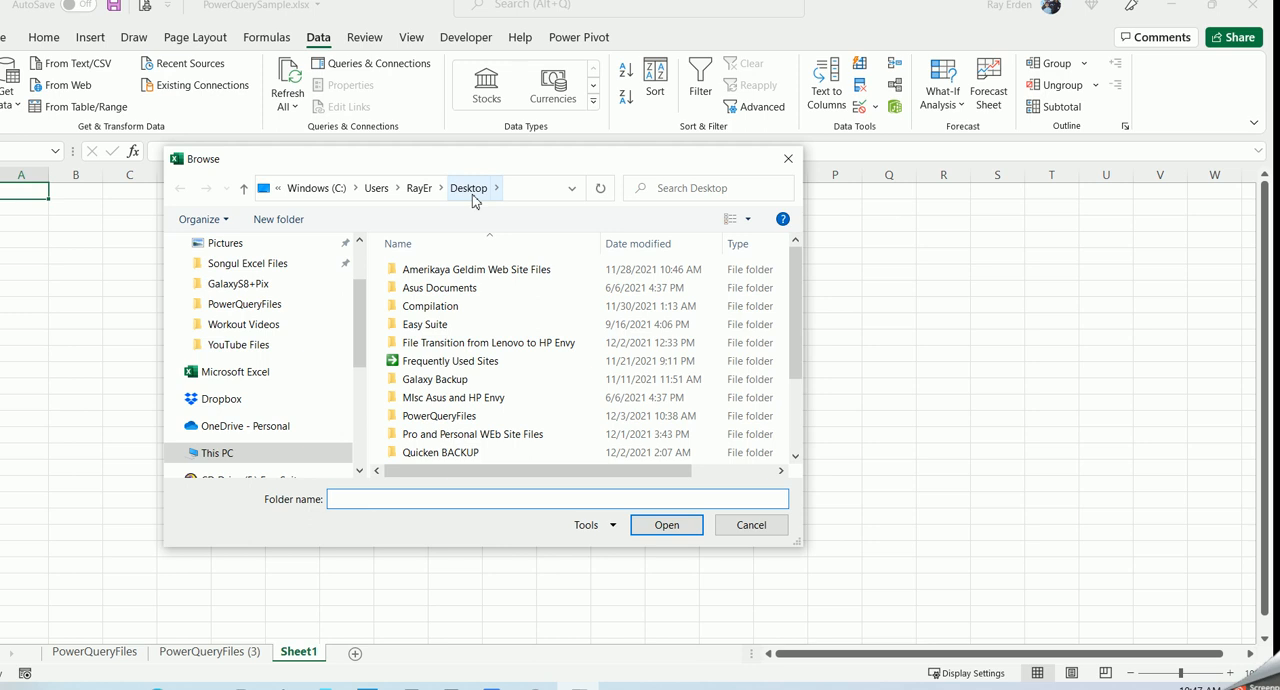
pyautogui.click(445, 417)
pyautogui.click(668, 527)
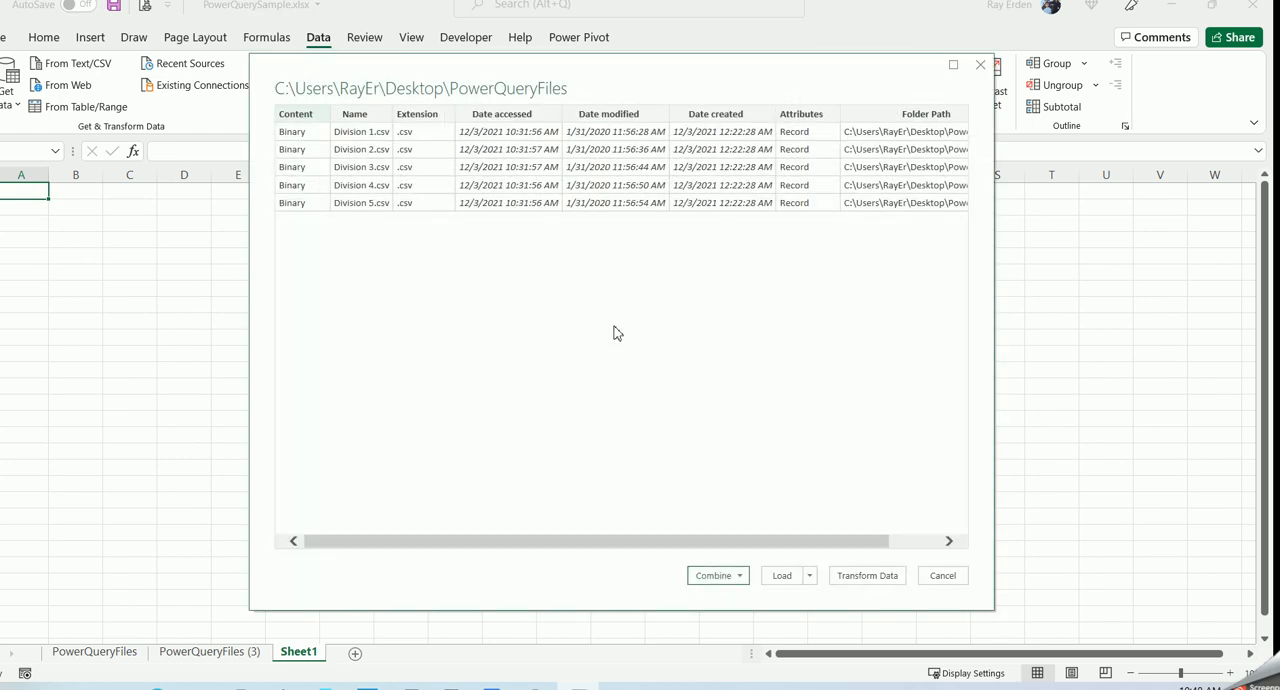
# - Combine and transform the folder's CSV files, using the first file as sample and comma as delimiter
pyautogui.moveTo(655, 68); pyautogui.dragTo(588, 68)
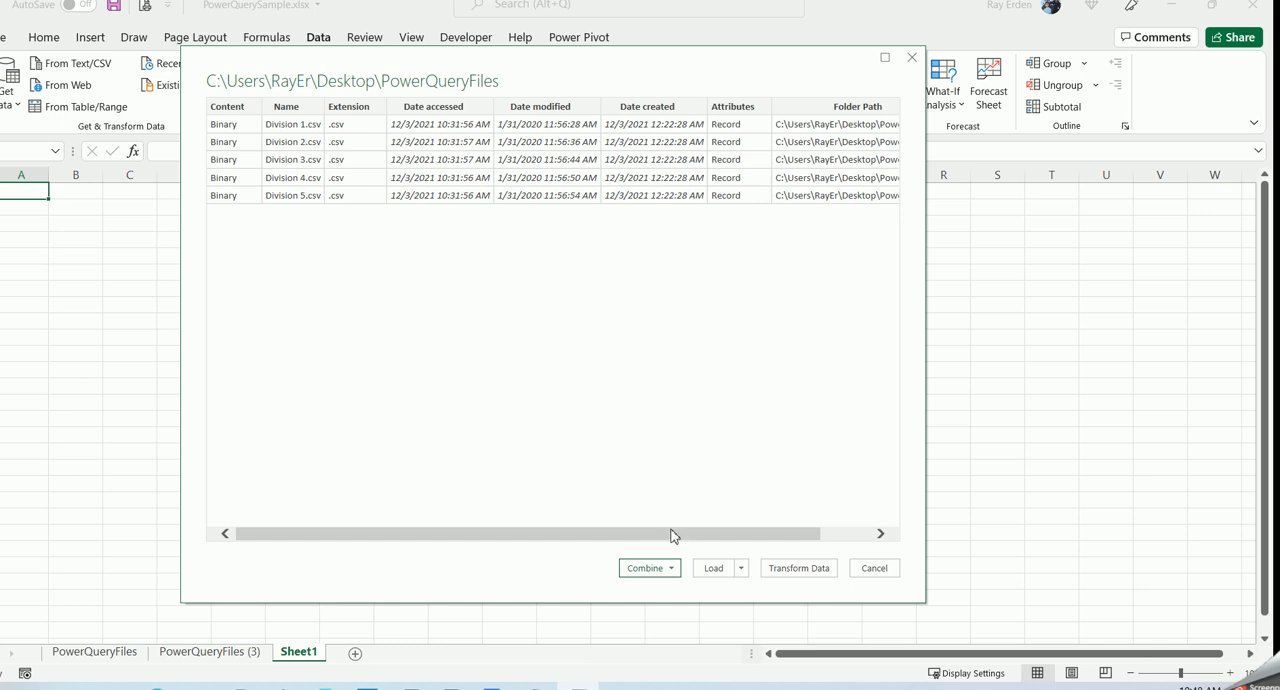
pyautogui.click(672, 569)
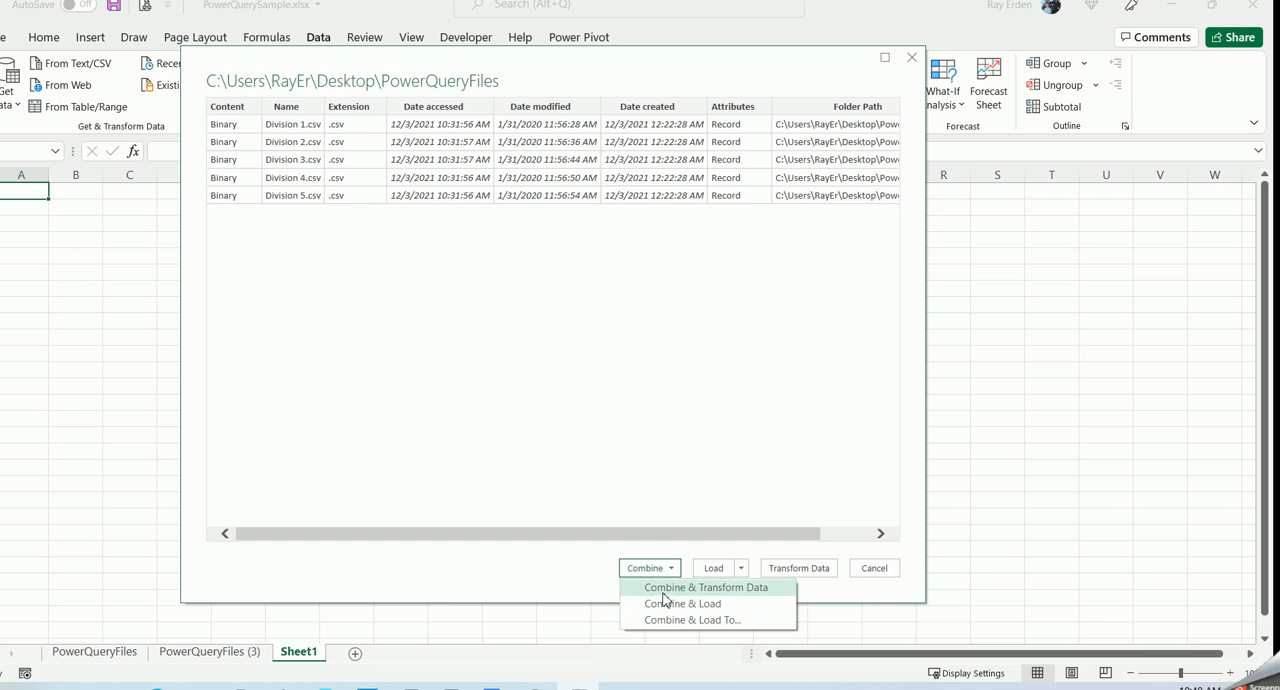
pyautogui.click(665, 594)
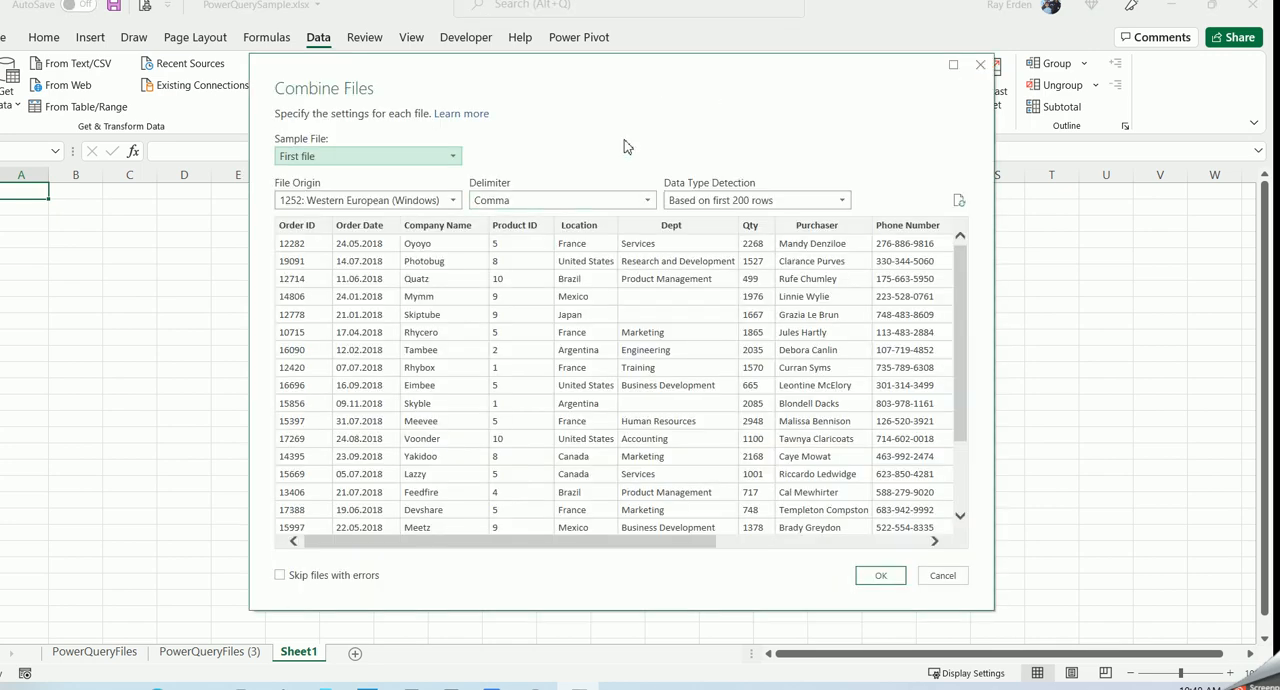
pyautogui.moveTo(617, 88); pyautogui.dragTo(583, 77)
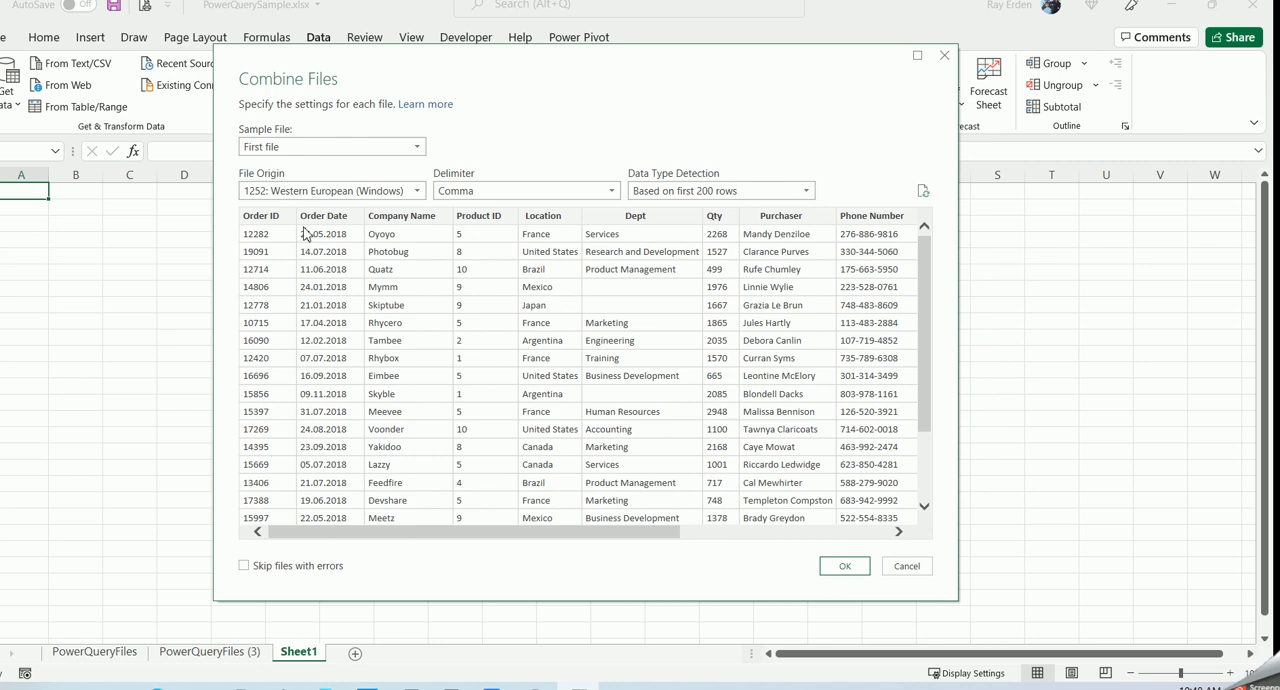
pyautogui.moveTo(517, 532); pyautogui.dragTo(506, 560)
pyautogui.click(845, 567)
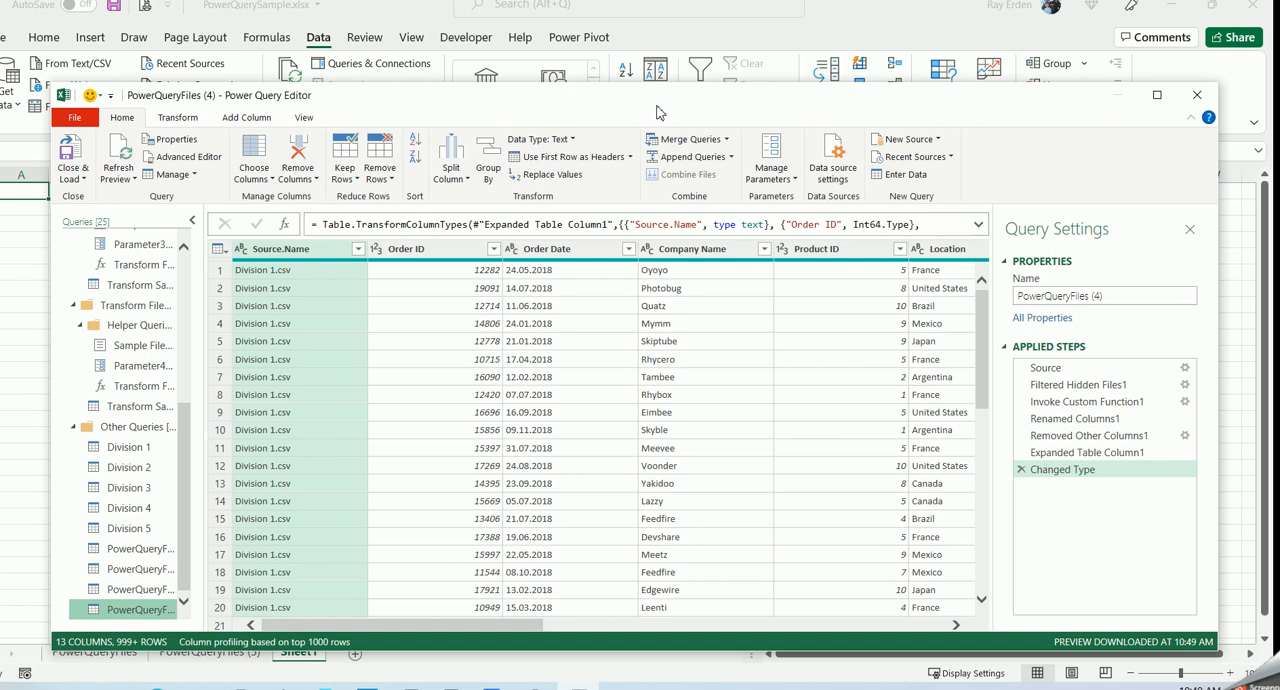
# - Try to change the Order Date column's data type to Date, replacing the current type conversion
pyautogui.moveTo(660, 108); pyautogui.dragTo(615, 60)
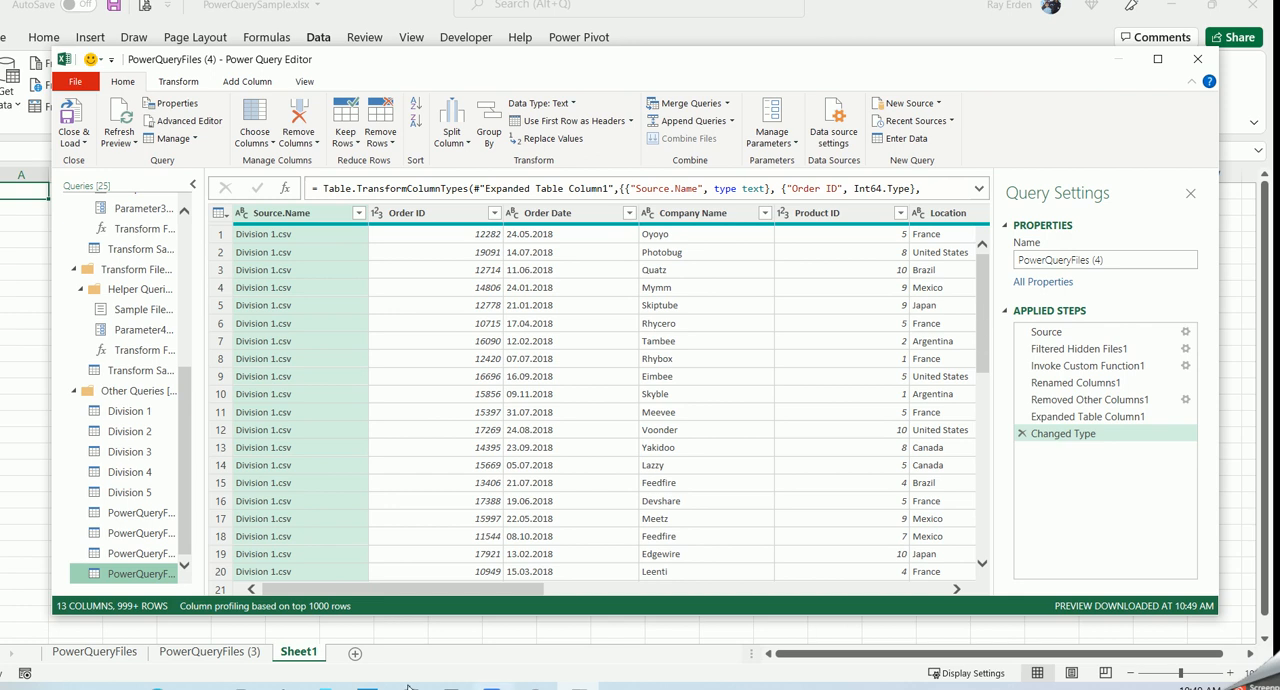
pyautogui.moveTo(394, 591)
pyautogui.mouseDown()
pyautogui.moveTo(816, 580)
pyautogui.moveTo(787, 569)
pyautogui.moveTo(641, 592)
pyautogui.moveTo(420, 592)
pyautogui.moveTo(395, 614)
pyautogui.mouseUp()
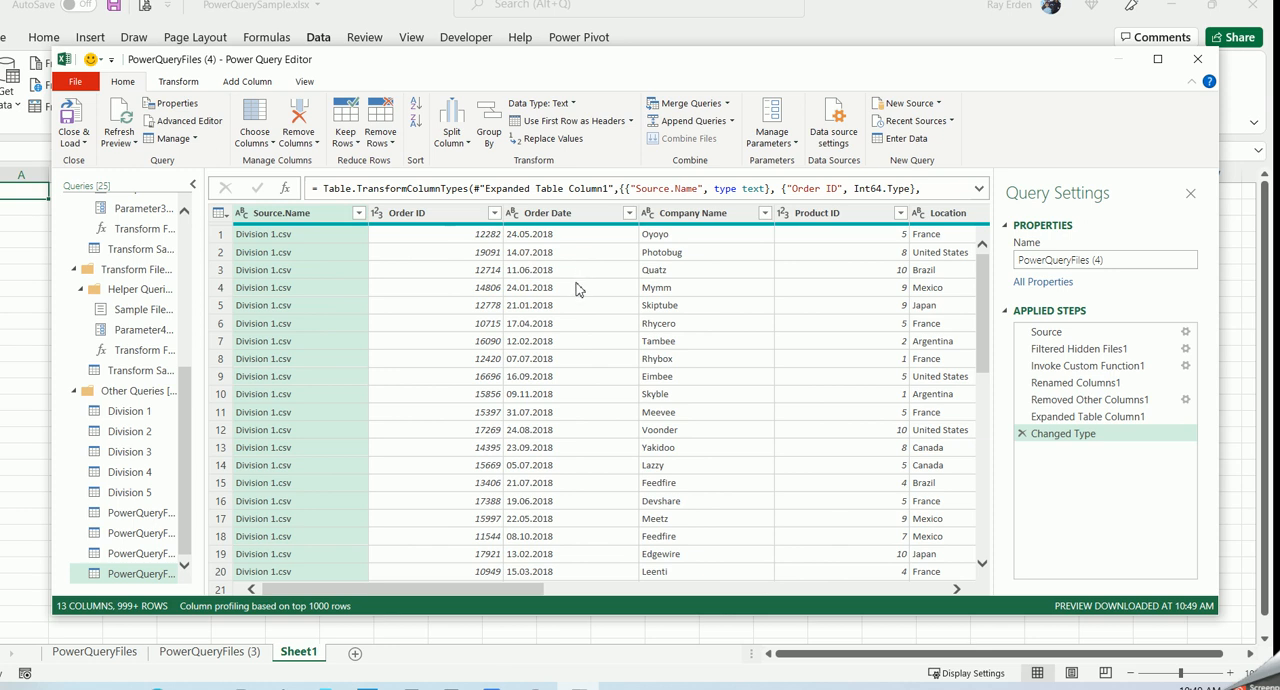
pyautogui.click(566, 214)
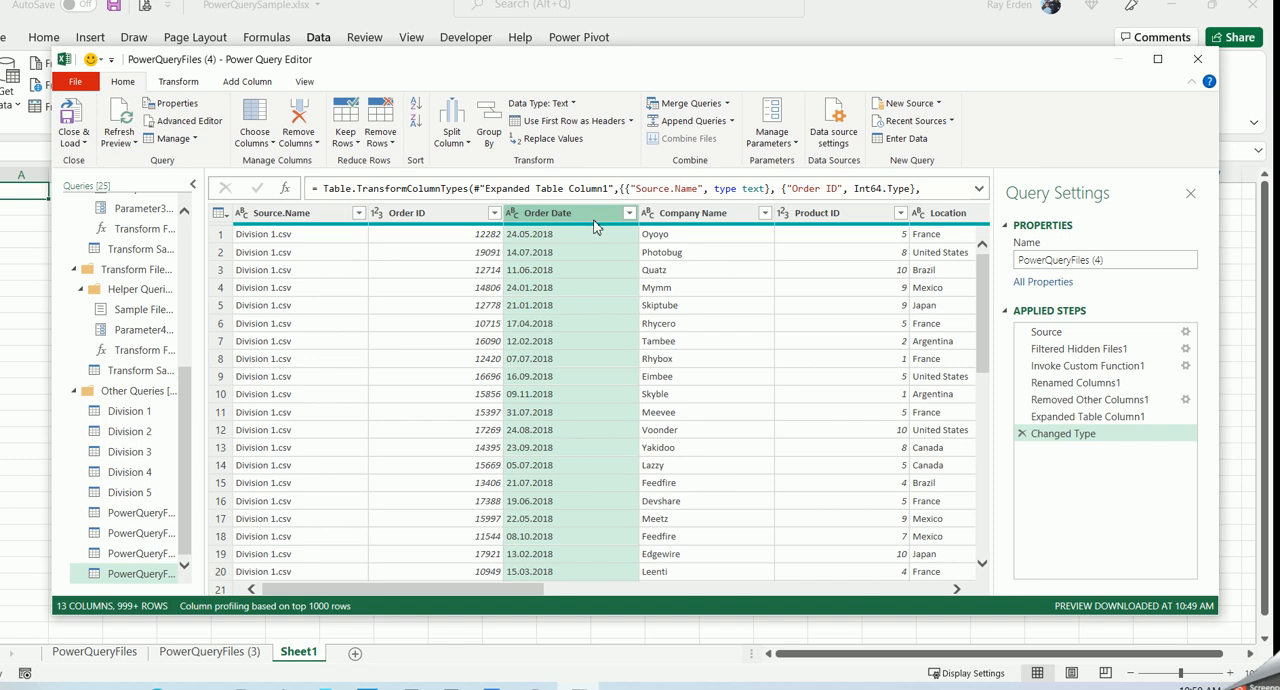
pyautogui.click(572, 103)
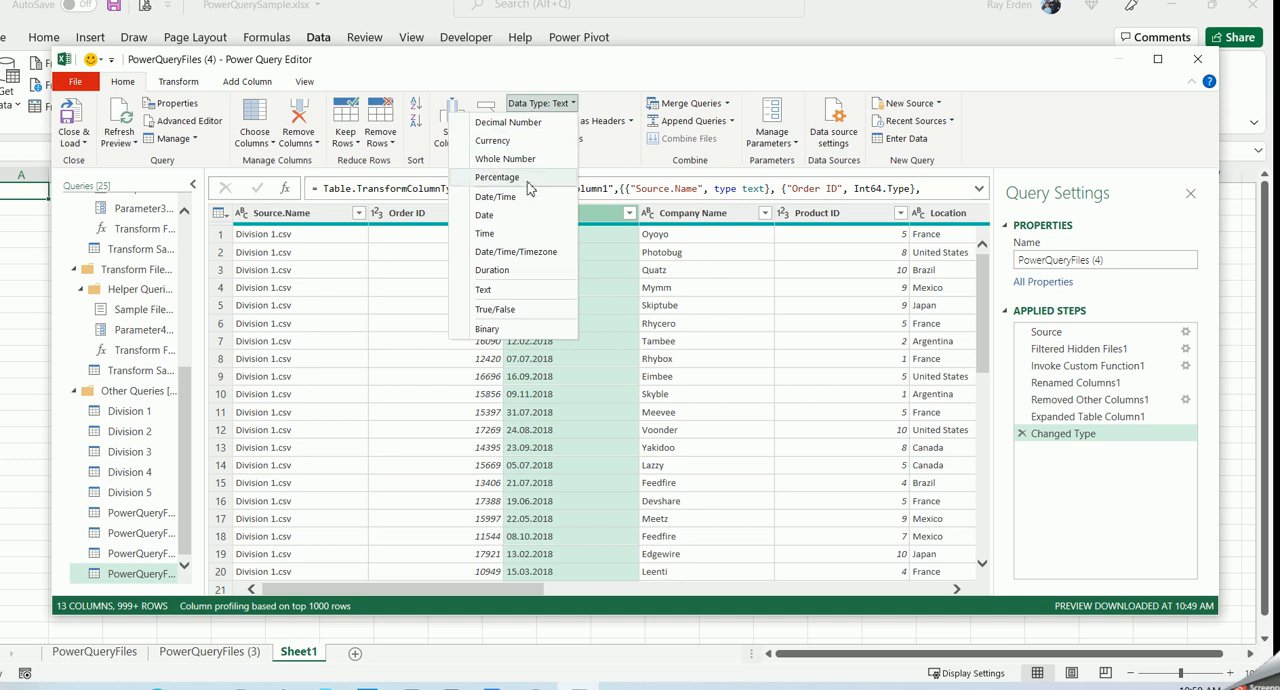
pyautogui.click(506, 226)
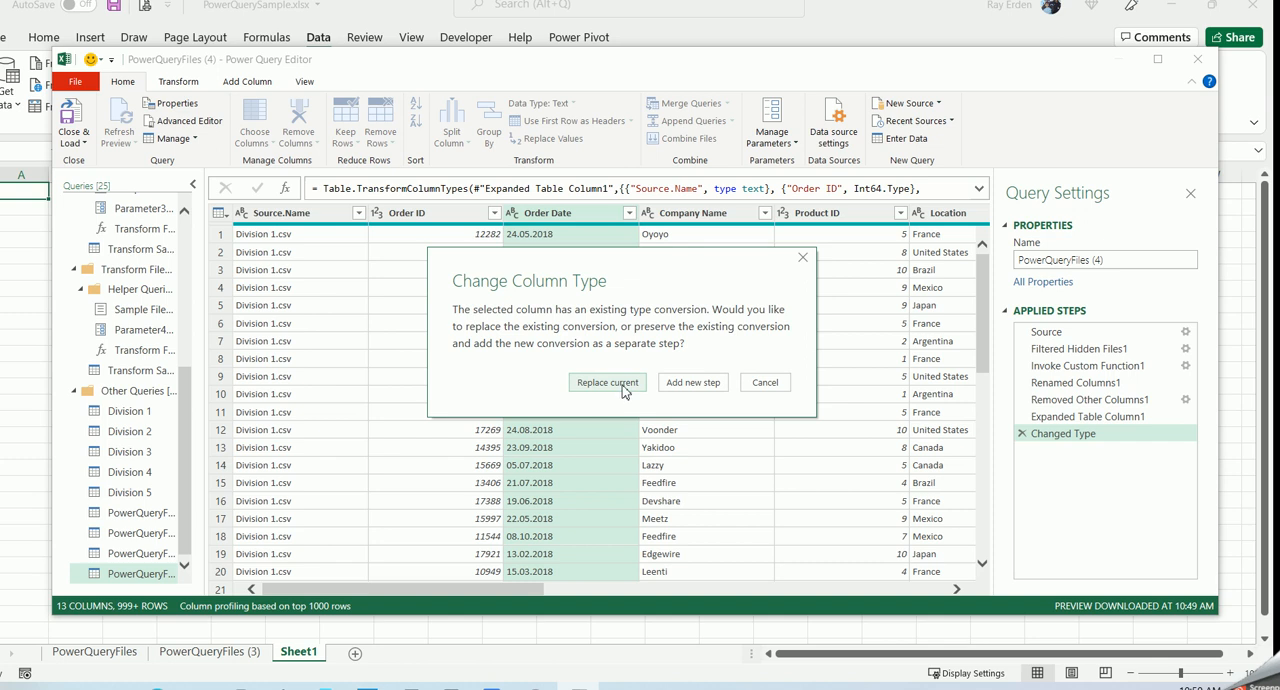
pyautogui.click(624, 391)
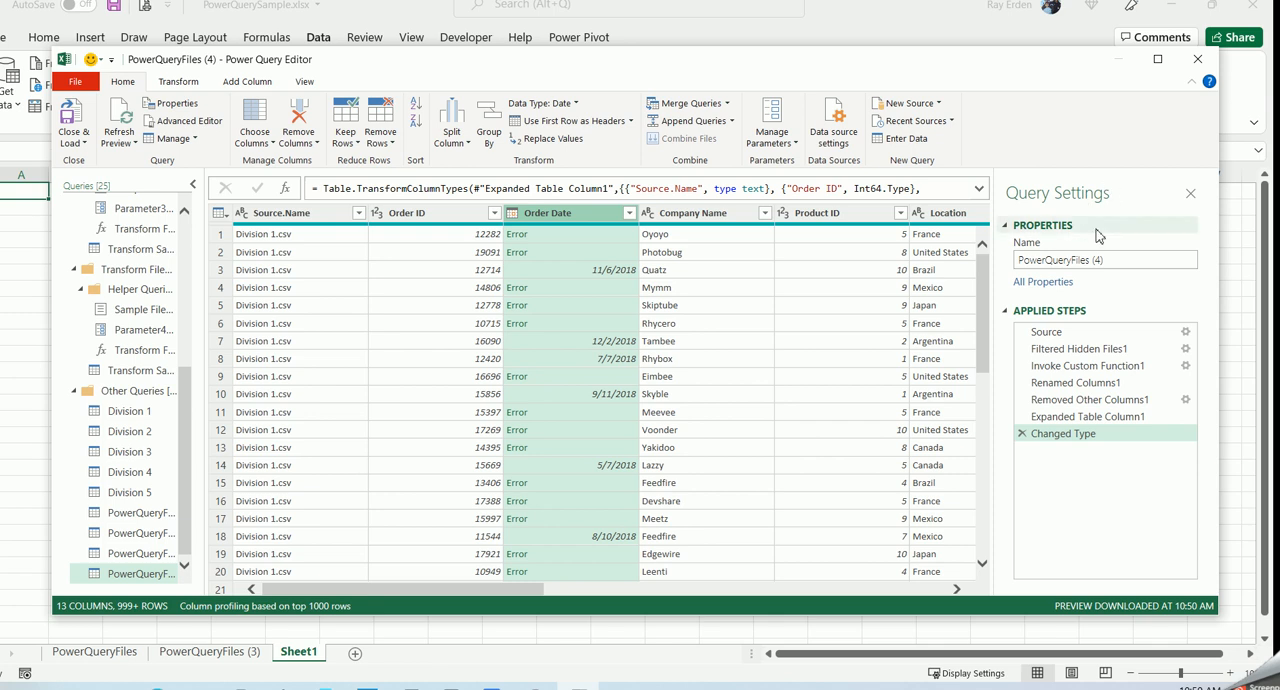
# - Delete the Changed Type step from the query's applied steps
pyautogui.moveTo(1063, 434); pyautogui.dragTo(1057, 450)
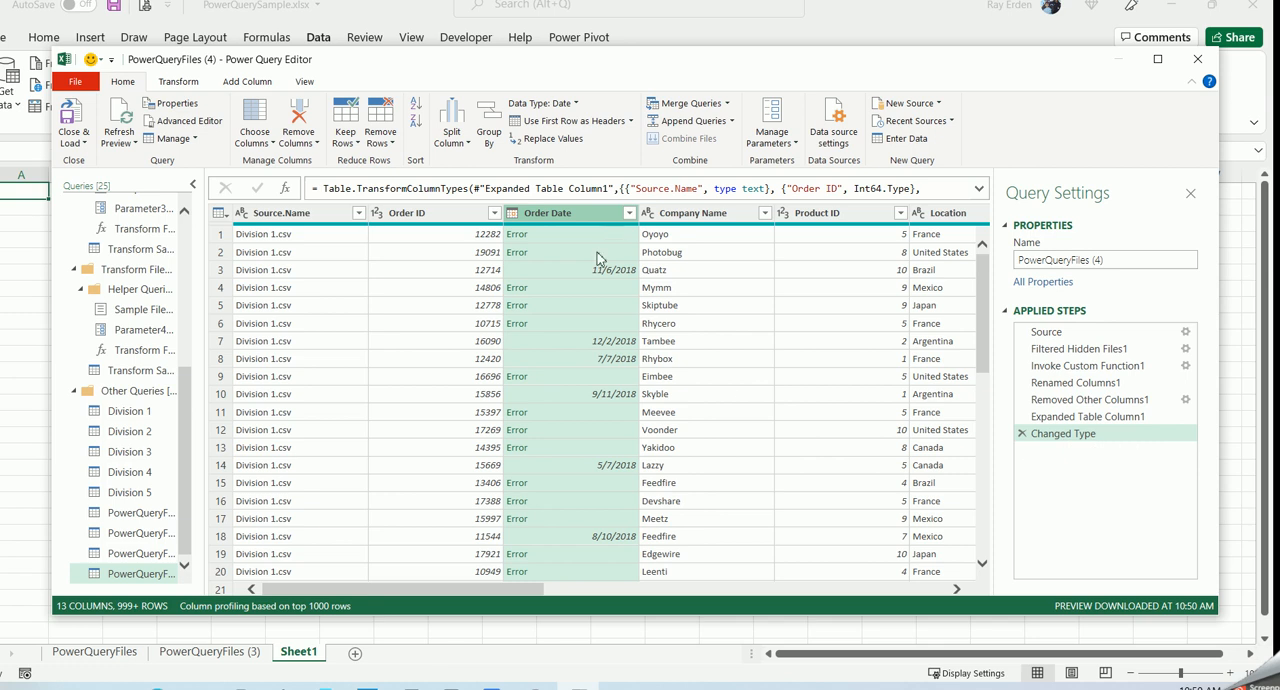
pyautogui.click(1022, 434)
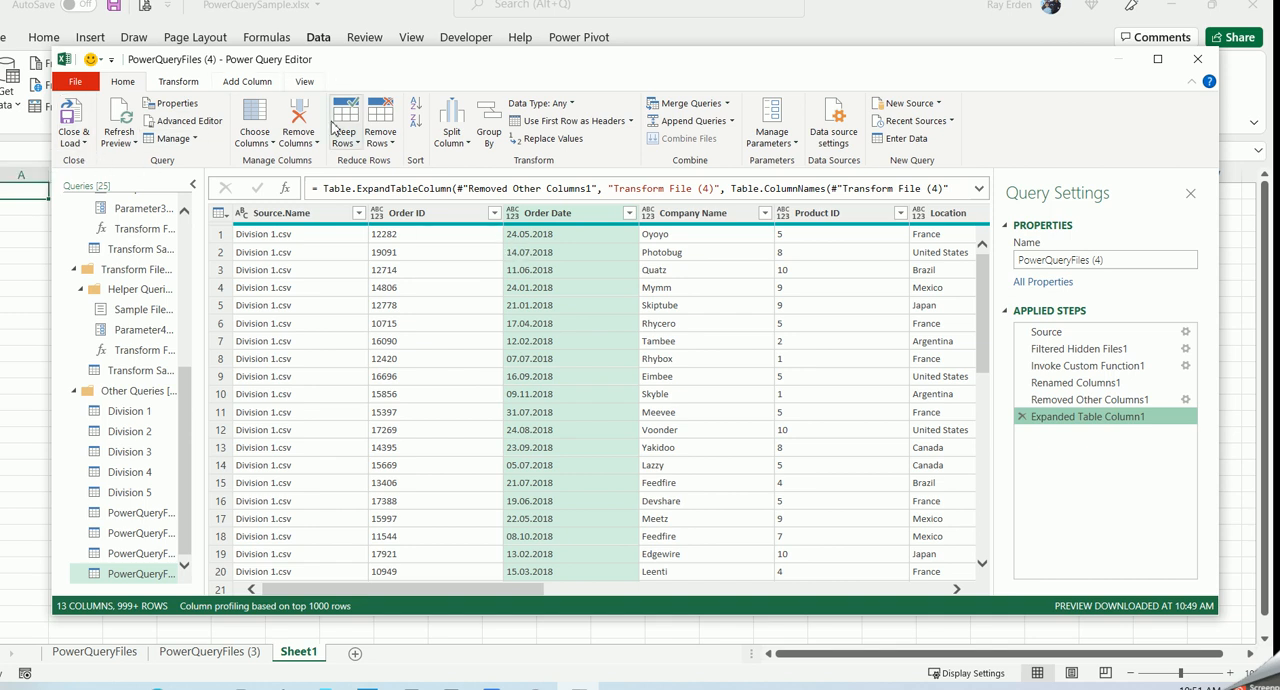
# - Add a column from examples based on Order Date, giving 05/24/2018 and 07/14/2018 as samples for the first two rows
pyautogui.click(248, 84)
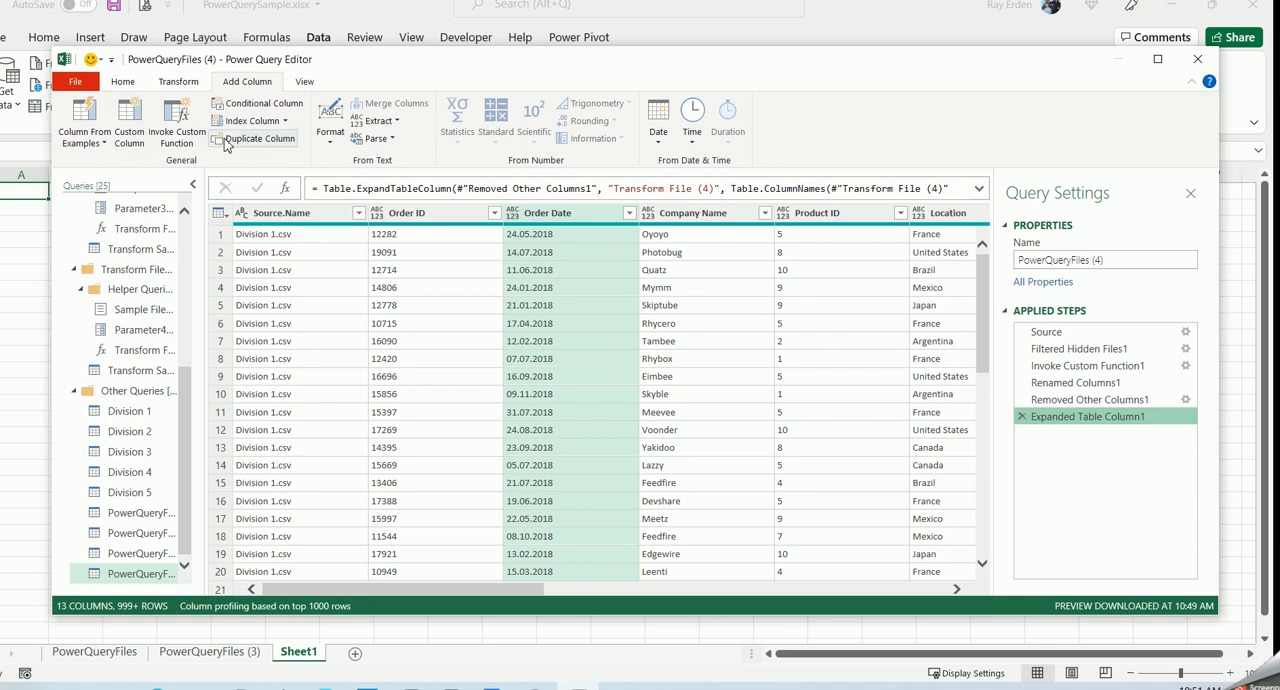
pyautogui.click(105, 145)
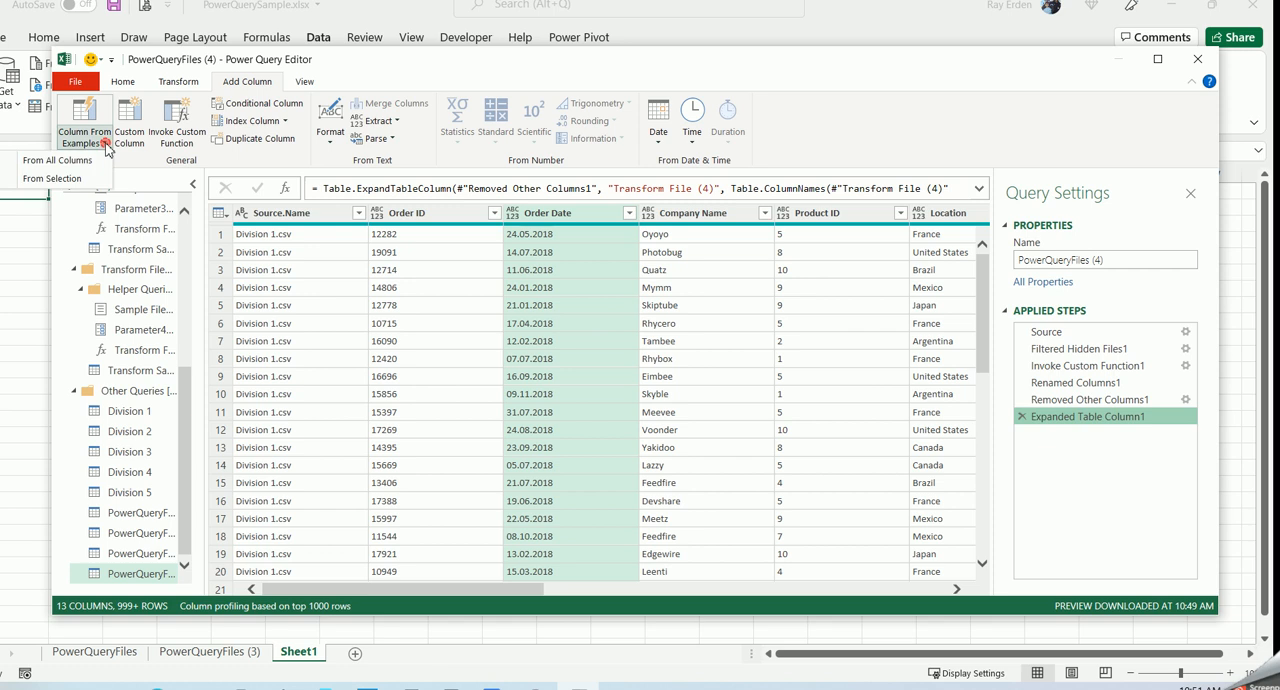
pyautogui.click(69, 181)
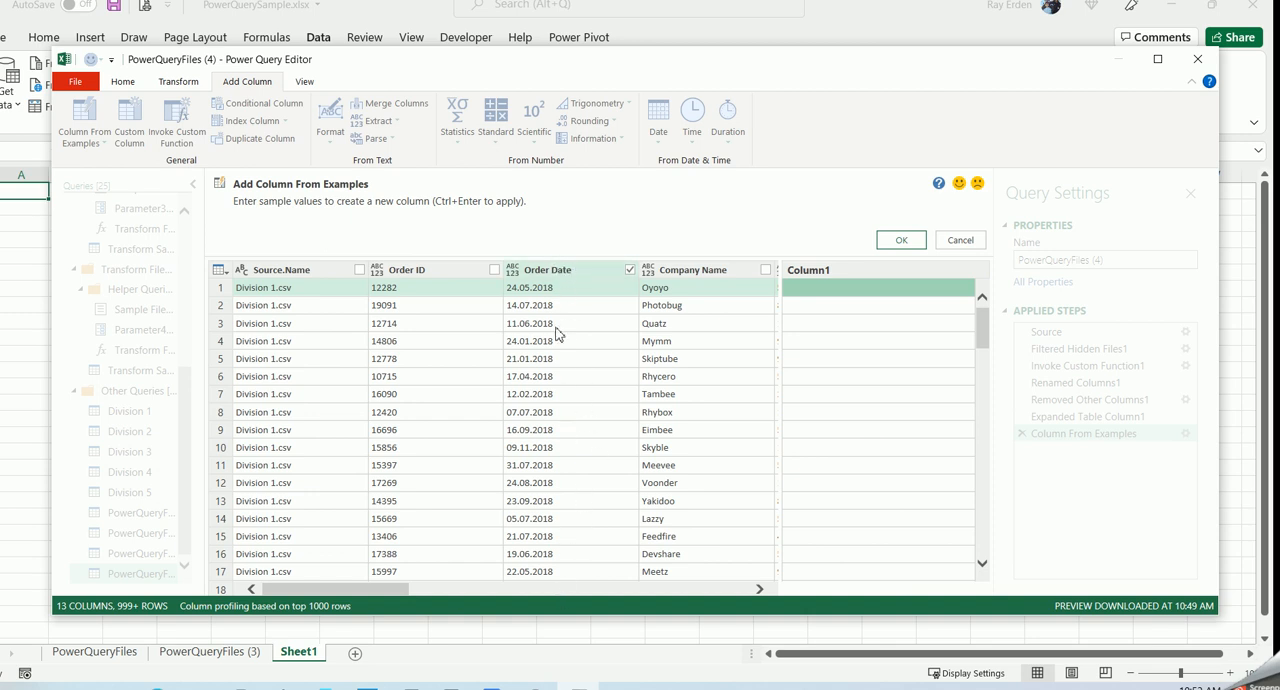
pyautogui.click(842, 297)
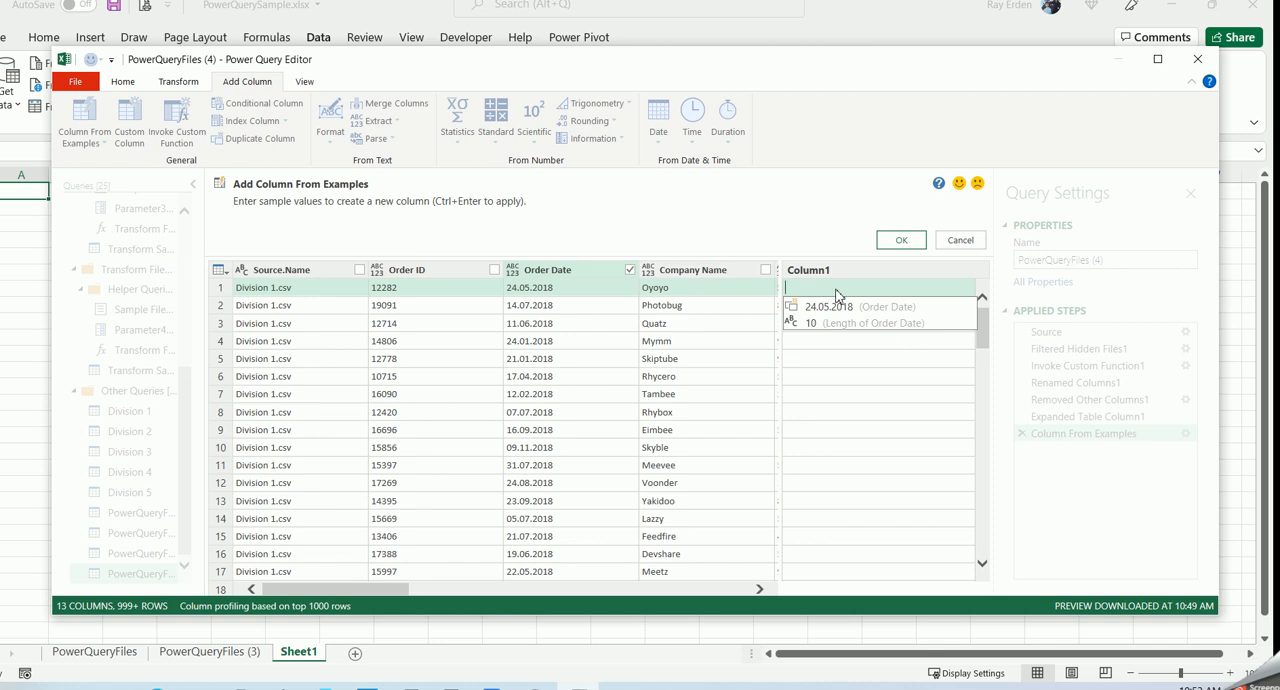
pyautogui.write('05/24/2018')
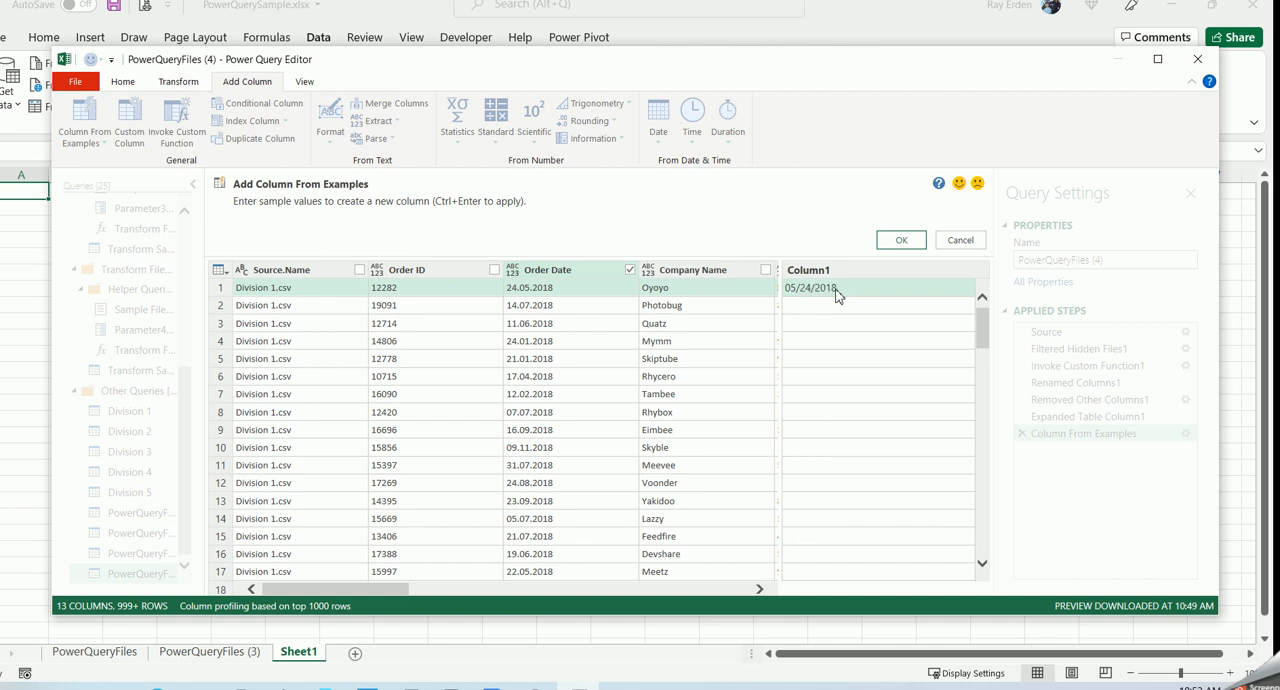
pyautogui.press('Return')
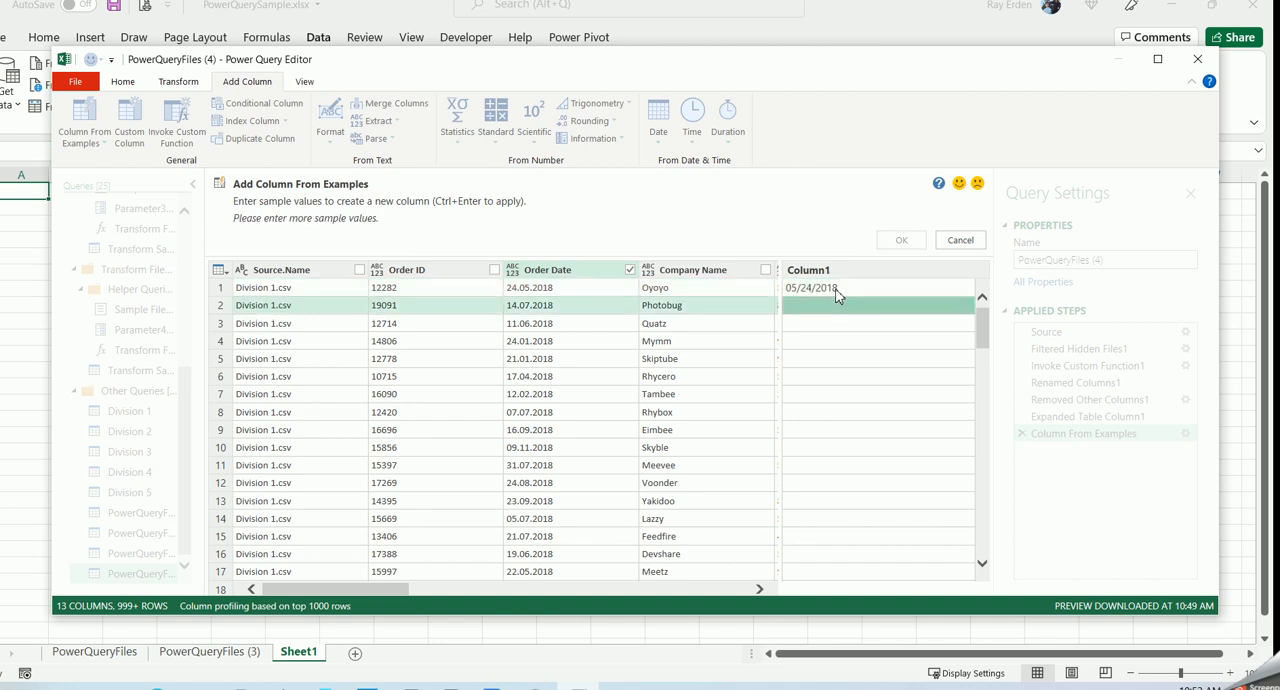
pyautogui.write('07/14/2018')
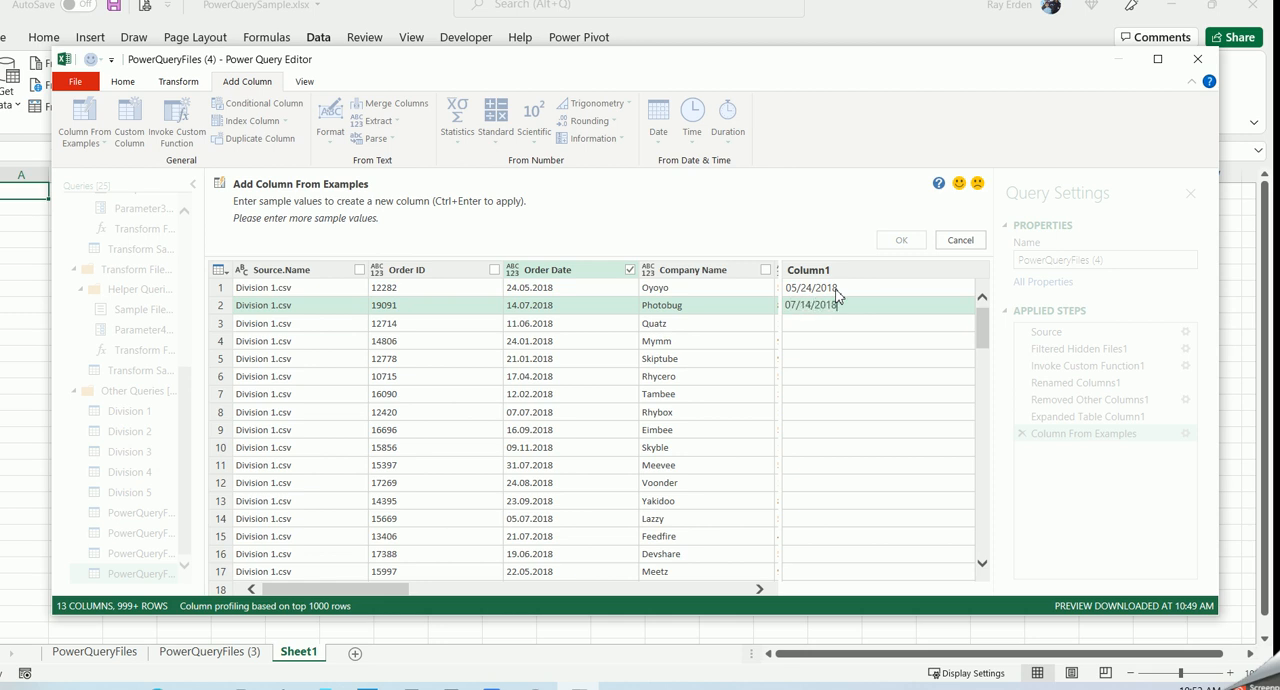
pyautogui.press('Return')
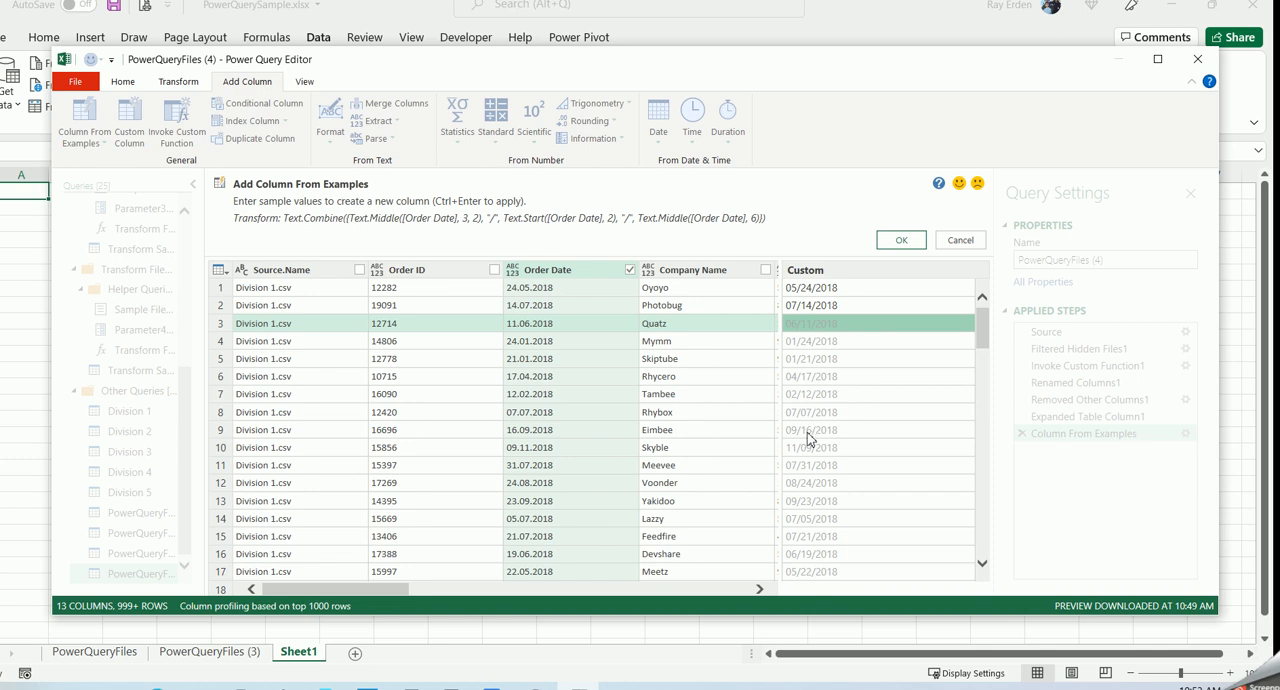
pyautogui.click(903, 241)
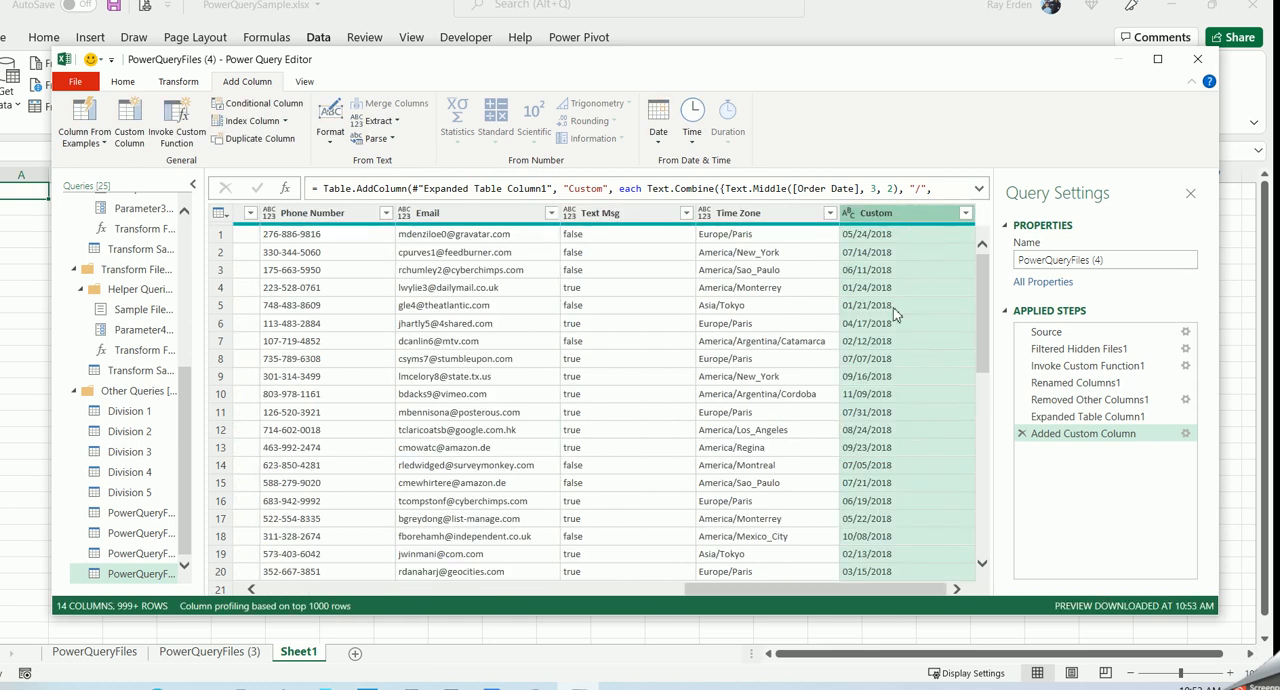
# - Rename the new Custom column to Date
pyautogui.doubleClick(893, 212)
pyautogui.write('Date')
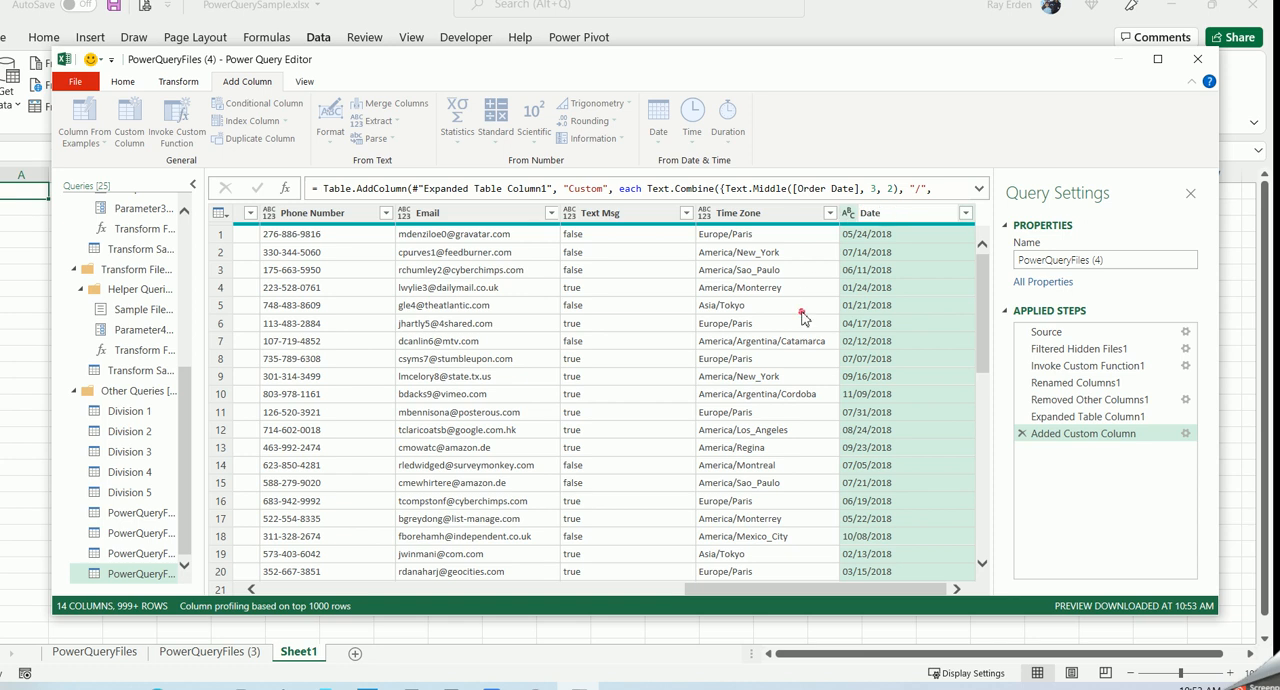
pyautogui.press('Return')
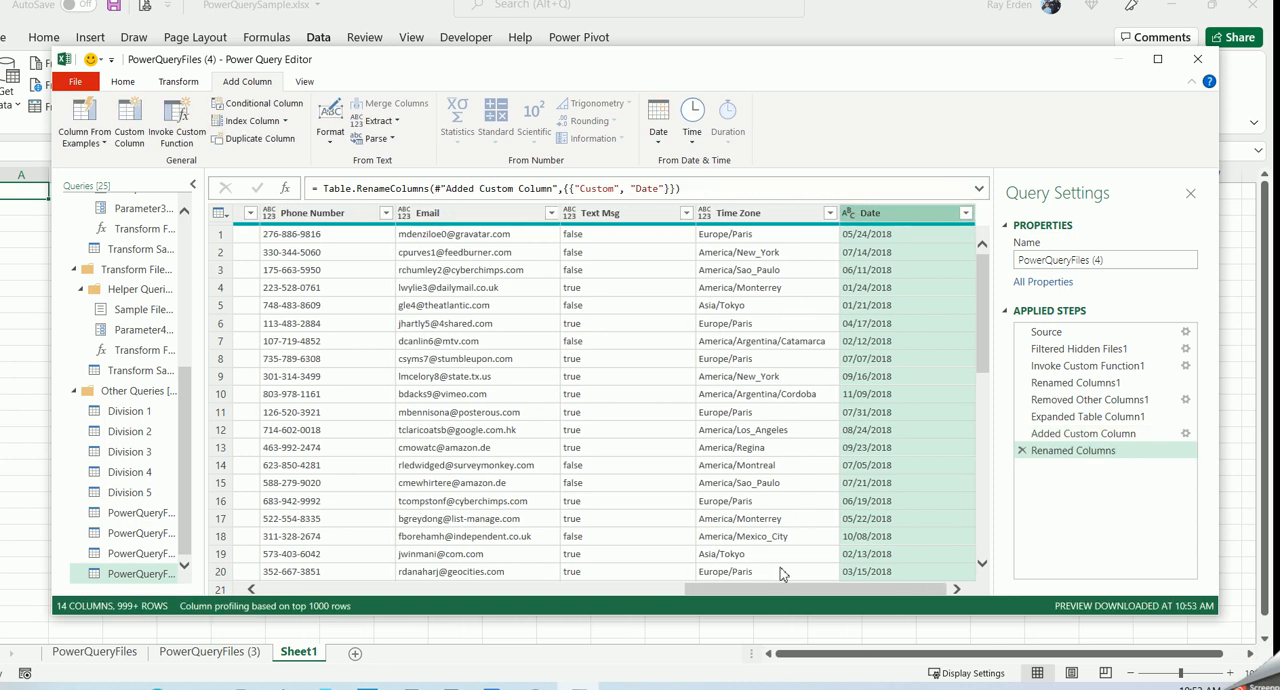
# - Remove the original Order Date column from the query
pyautogui.moveTo(774, 589); pyautogui.dragTo(349, 548)
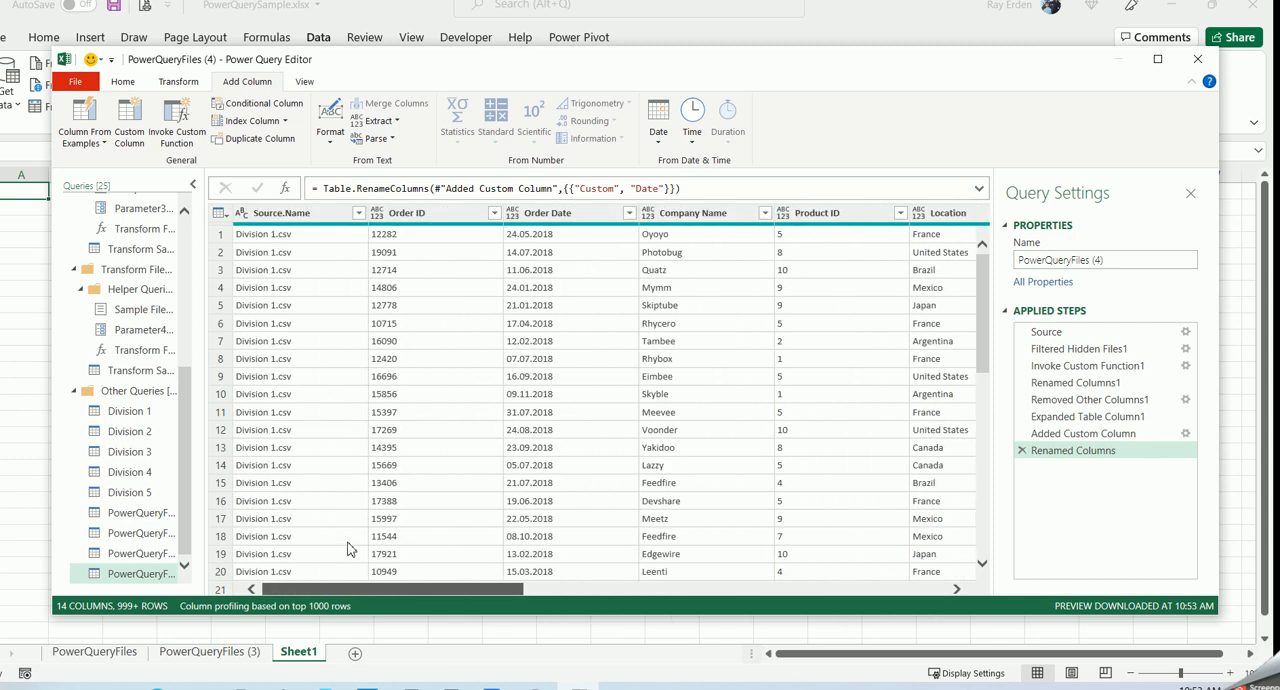
pyautogui.click(571, 217)
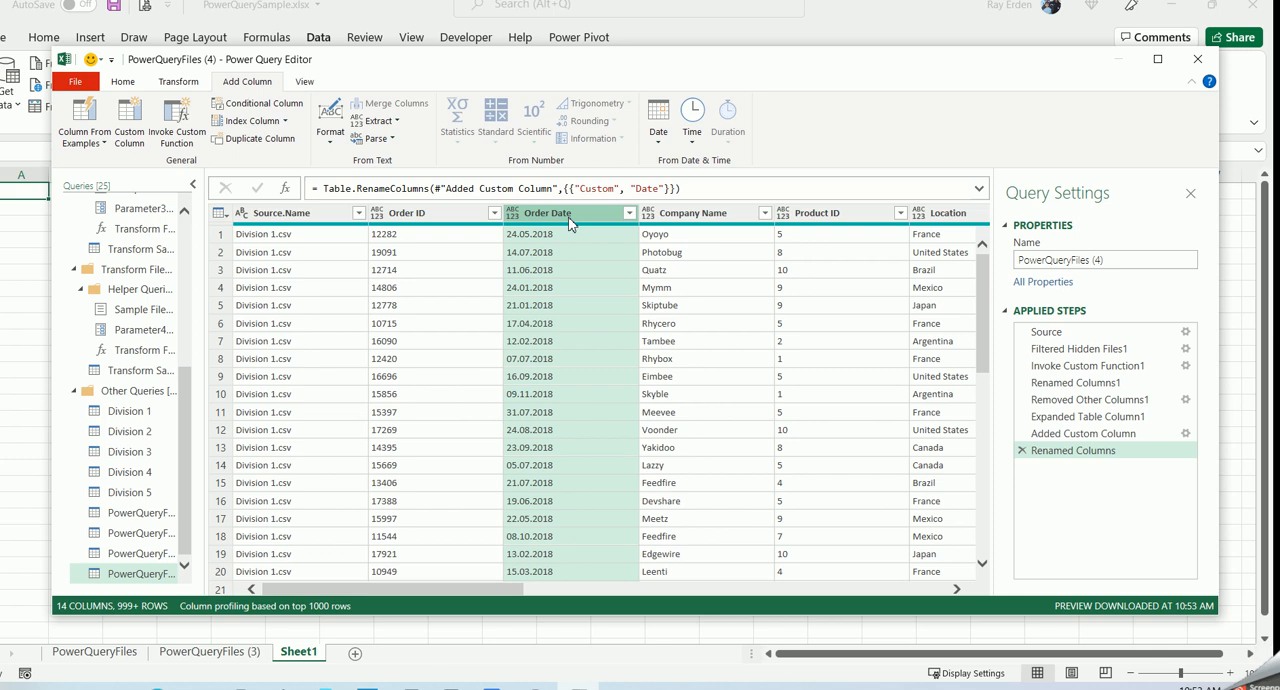
pyautogui.press('Delete')
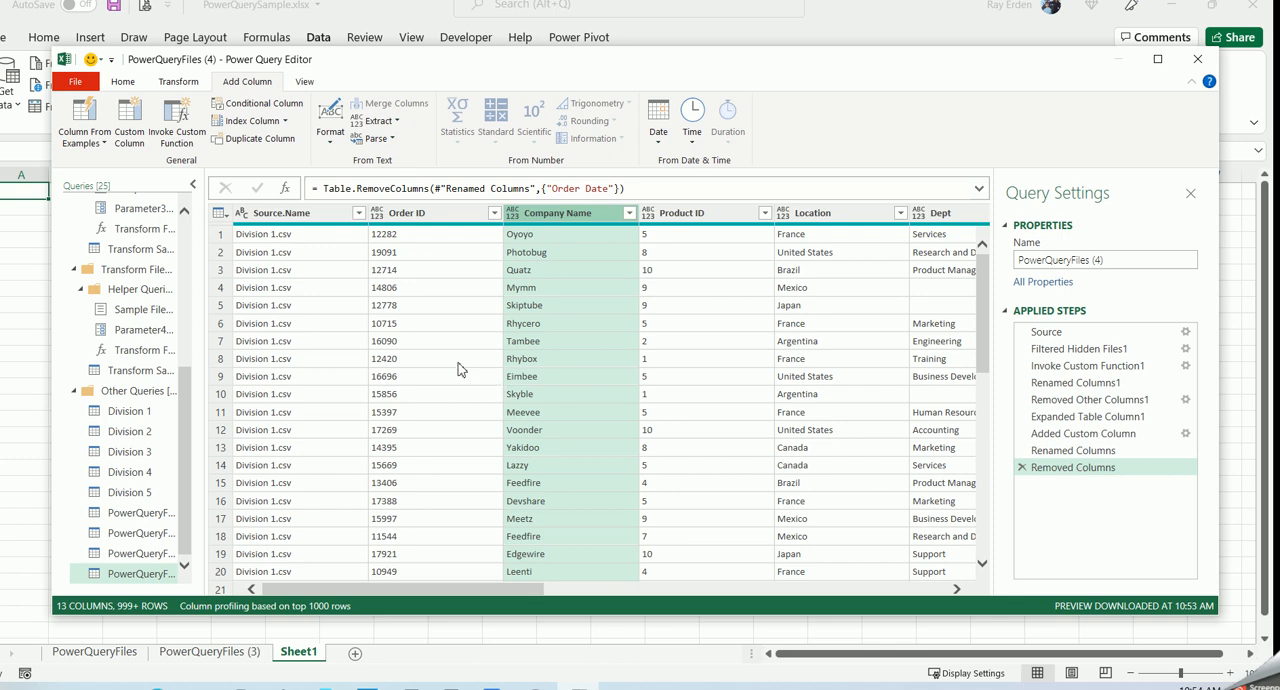
# - Close the query editor and load the combined query into the workbook
pyautogui.click(124, 84)
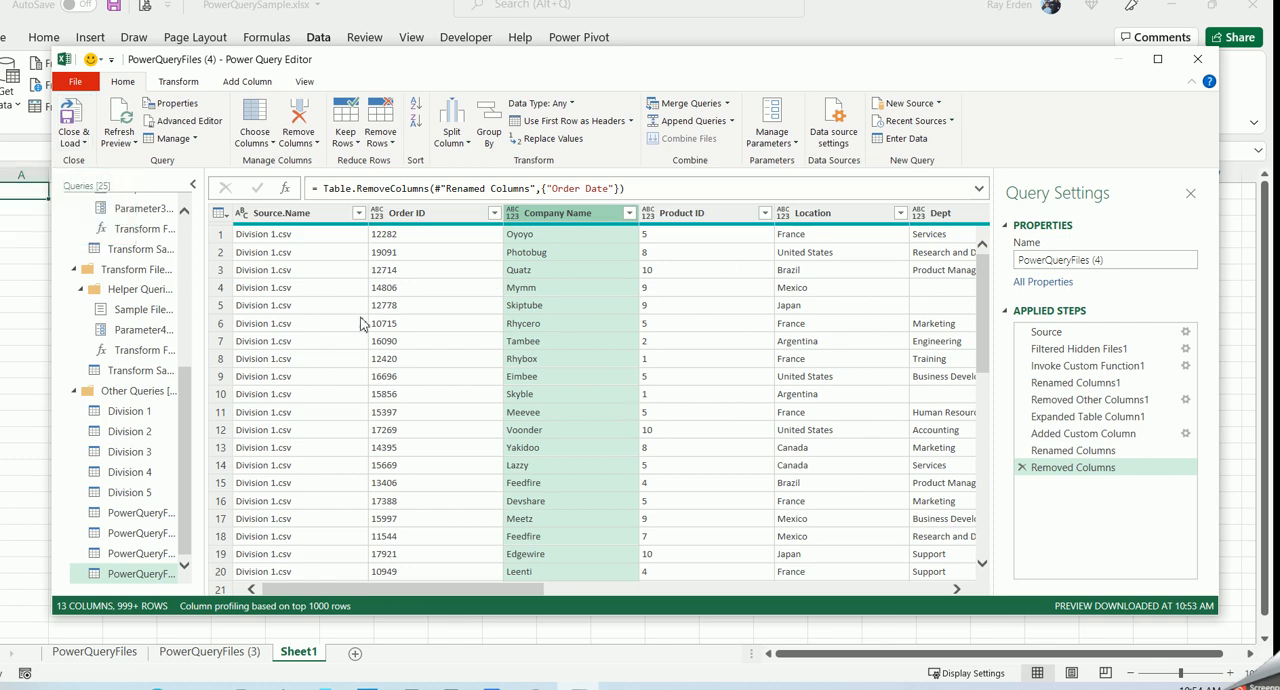
pyautogui.click(71, 118)
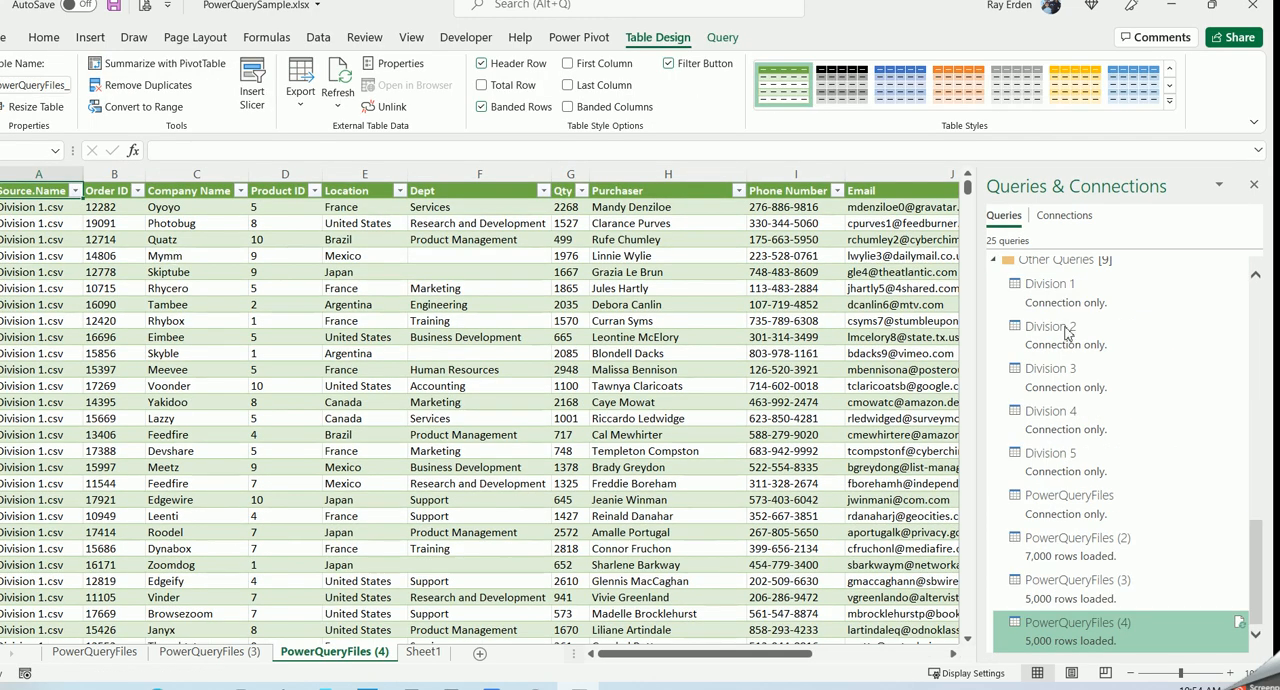
# - Close the Queries & Connections pane and review the loaded table's Date column and the source files listed in the Source.Name filter
pyautogui.click(1255, 187)
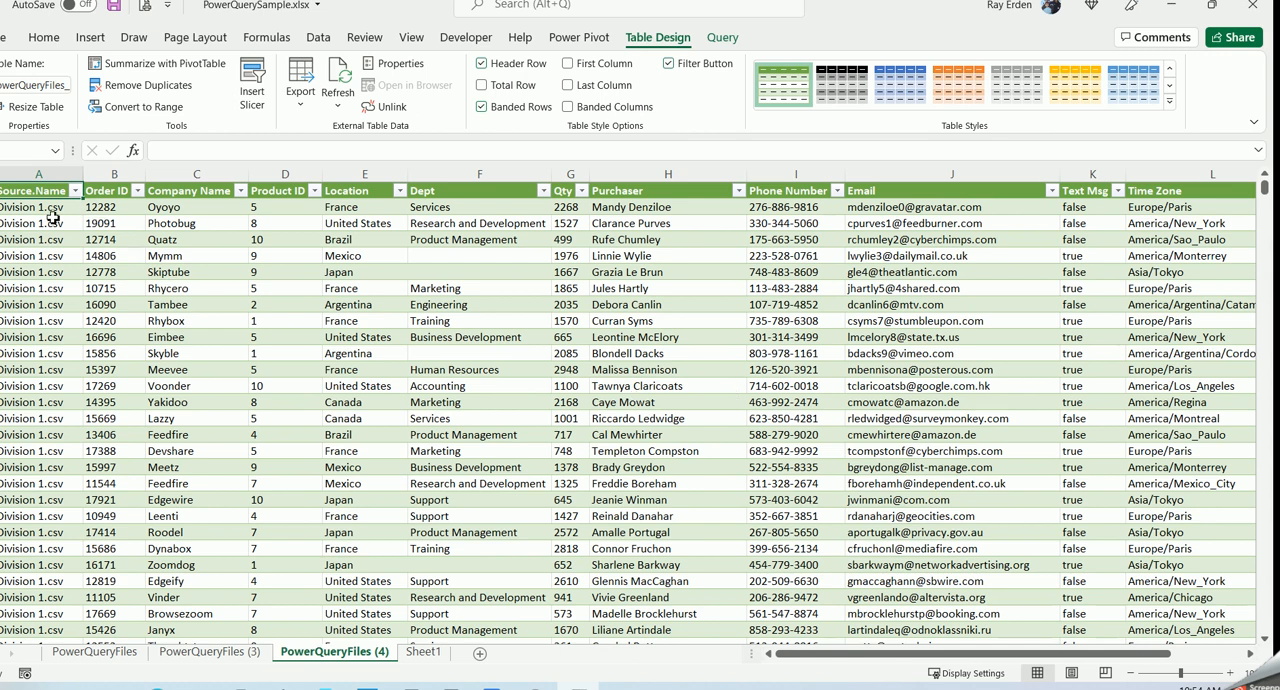
pyautogui.moveTo(975, 655); pyautogui.dragTo(1090, 640)
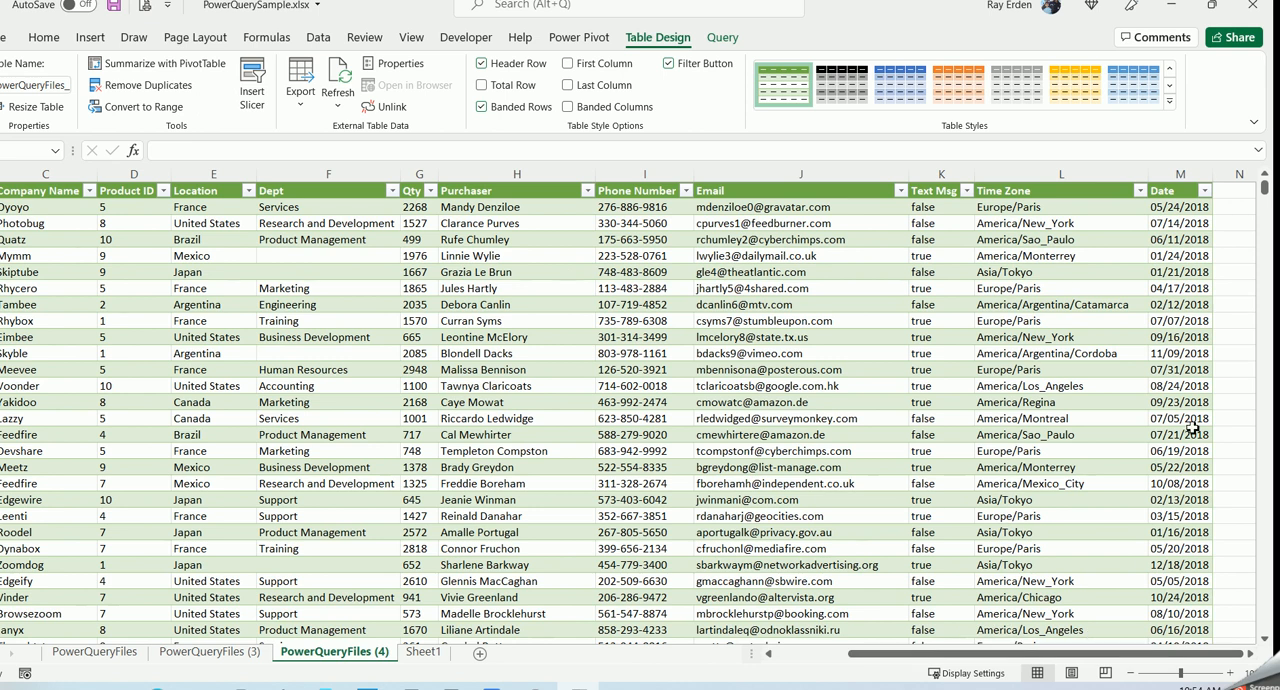
pyautogui.click(1185, 176)
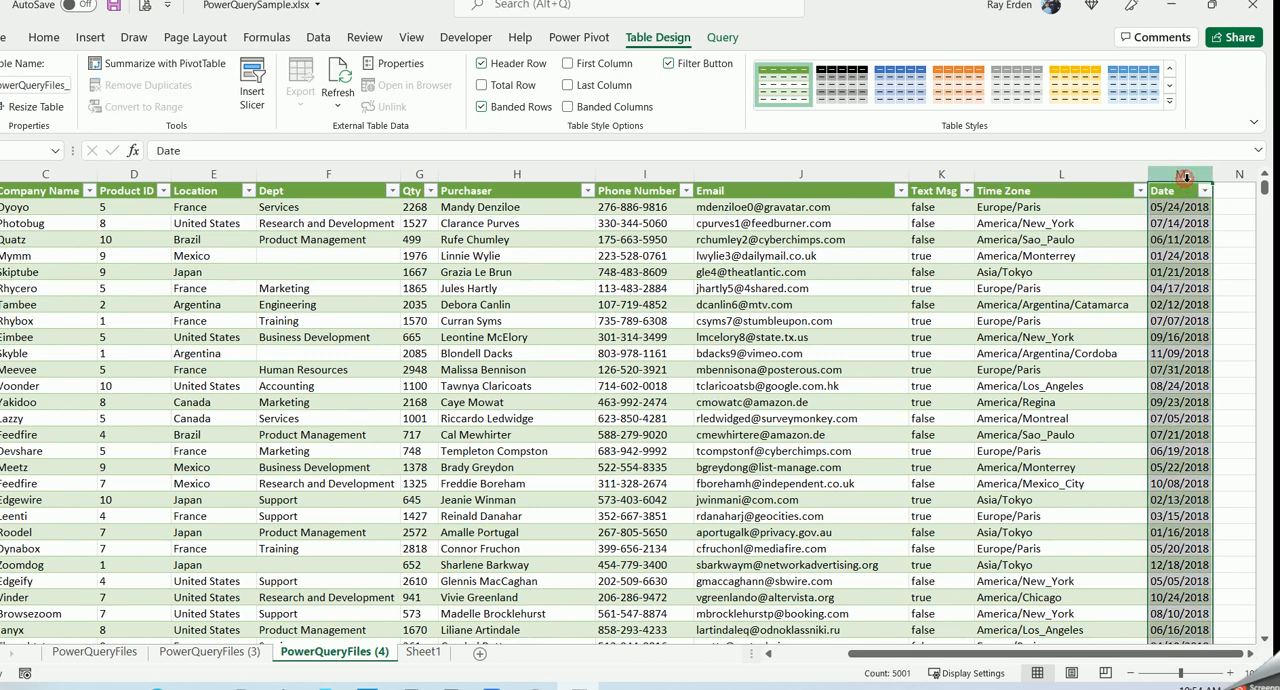
pyautogui.click(1173, 207)
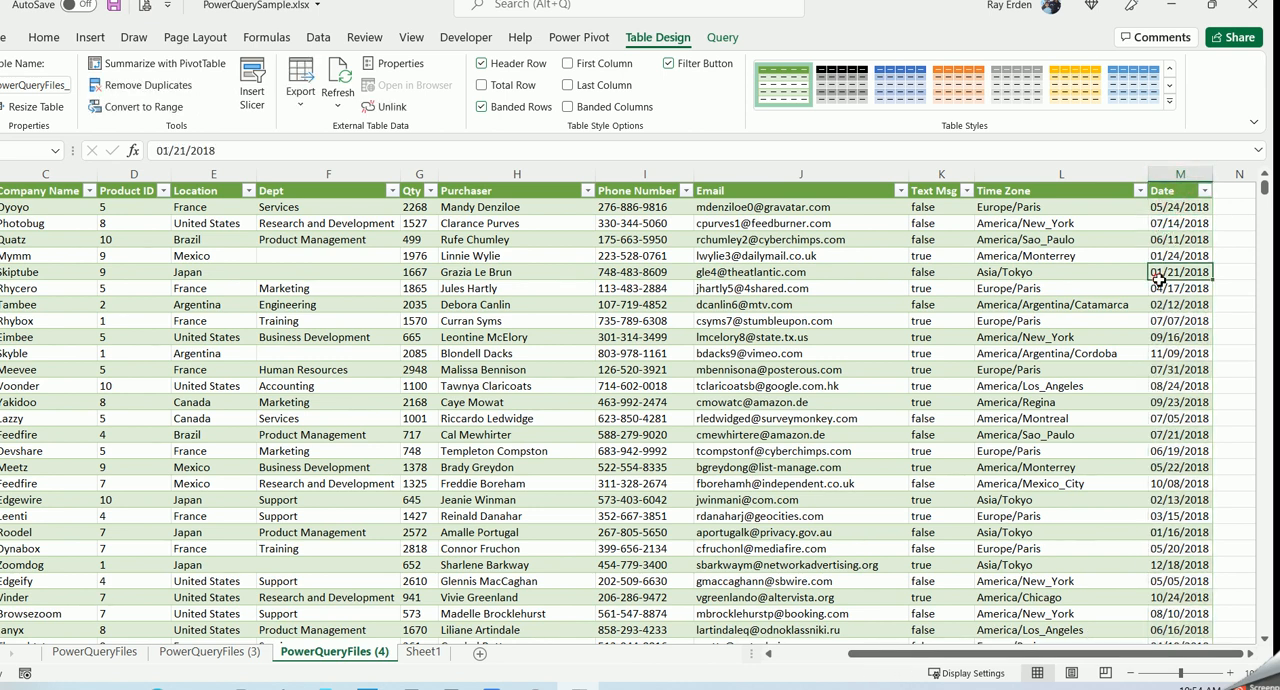
pyautogui.click(1170, 240)
pyautogui.moveTo(966, 653); pyautogui.dragTo(894, 653)
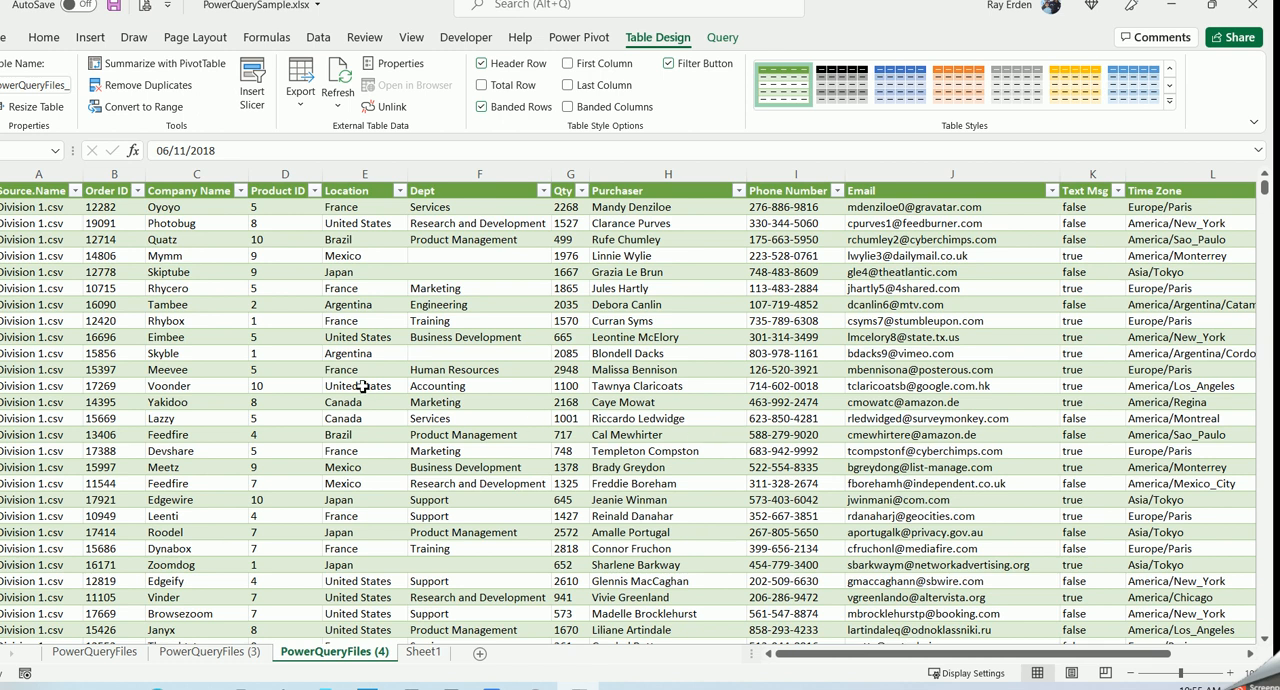
pyautogui.click(75, 190)
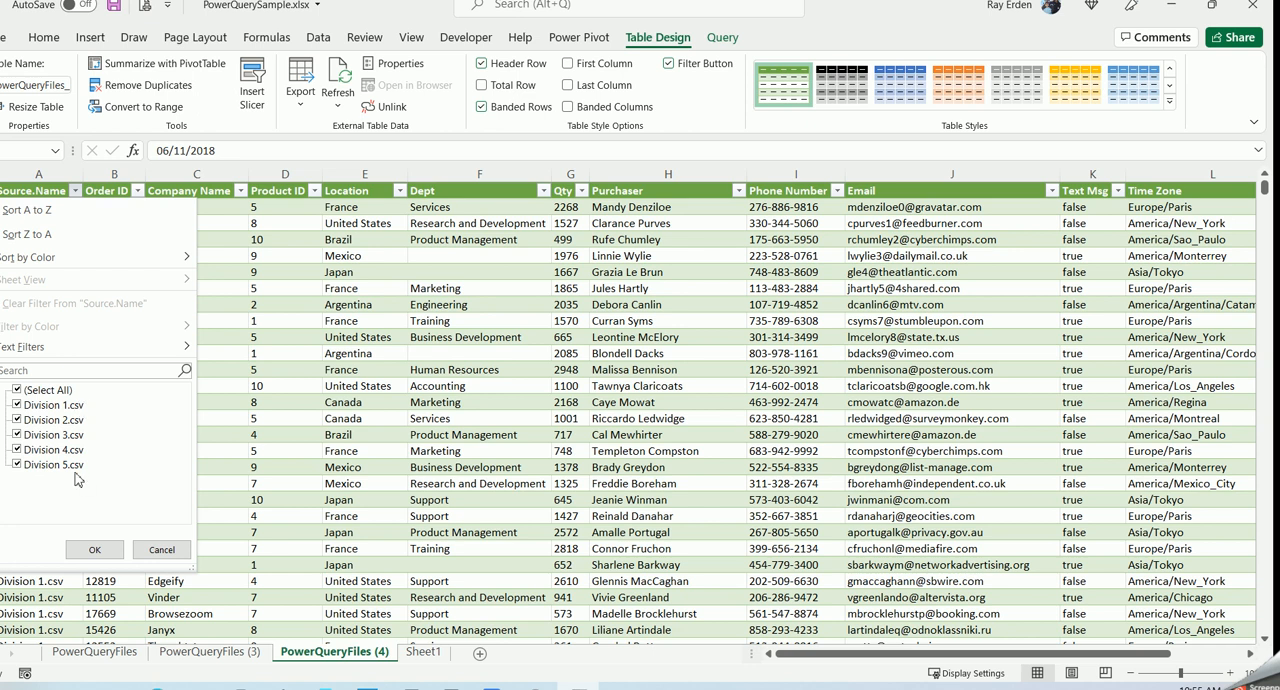
pyautogui.click(162, 551)
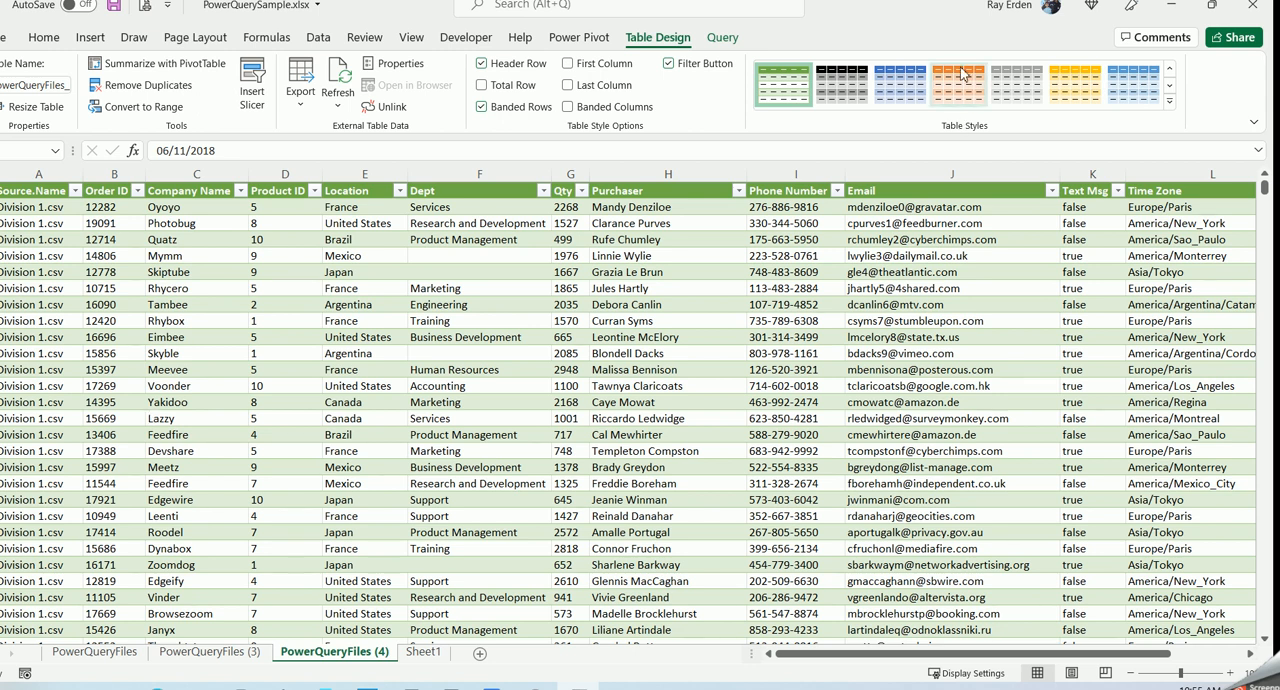
# - Switch to the desktop, view the CSV files in the PowerQueryFiles folder, and close the folder
pyautogui.click(1173, 12)
pyautogui.click(457, 284)
pyautogui.doubleClick(457, 284)
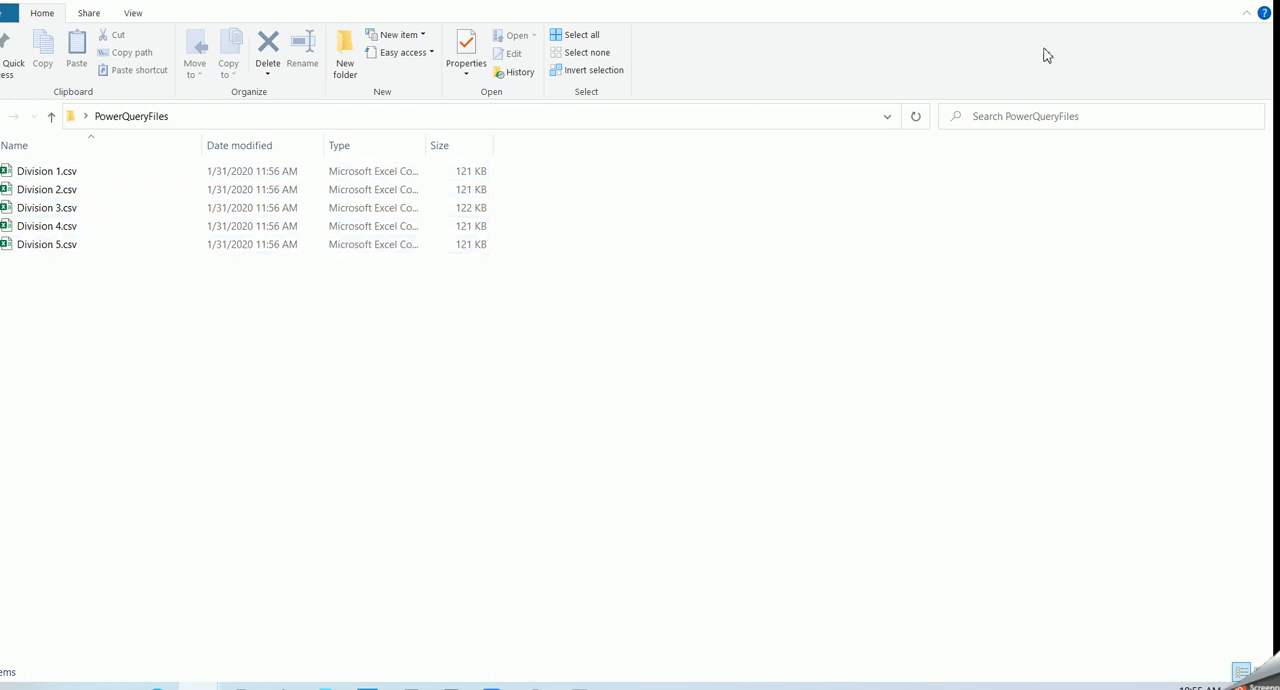
pyautogui.click(1247, 8)
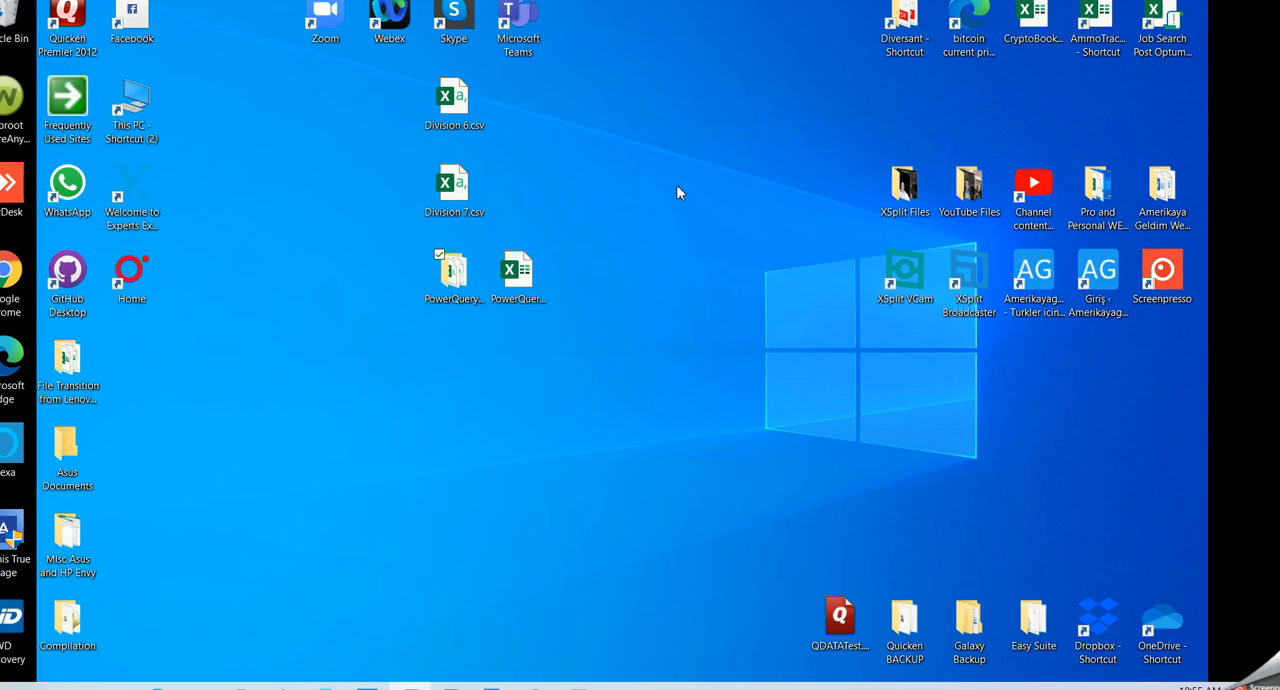
# - Move Division 6.csv and Division 7.csv from the desktop into the PowerQueryFiles folder and check the folder's contents
pyautogui.click(465, 100)
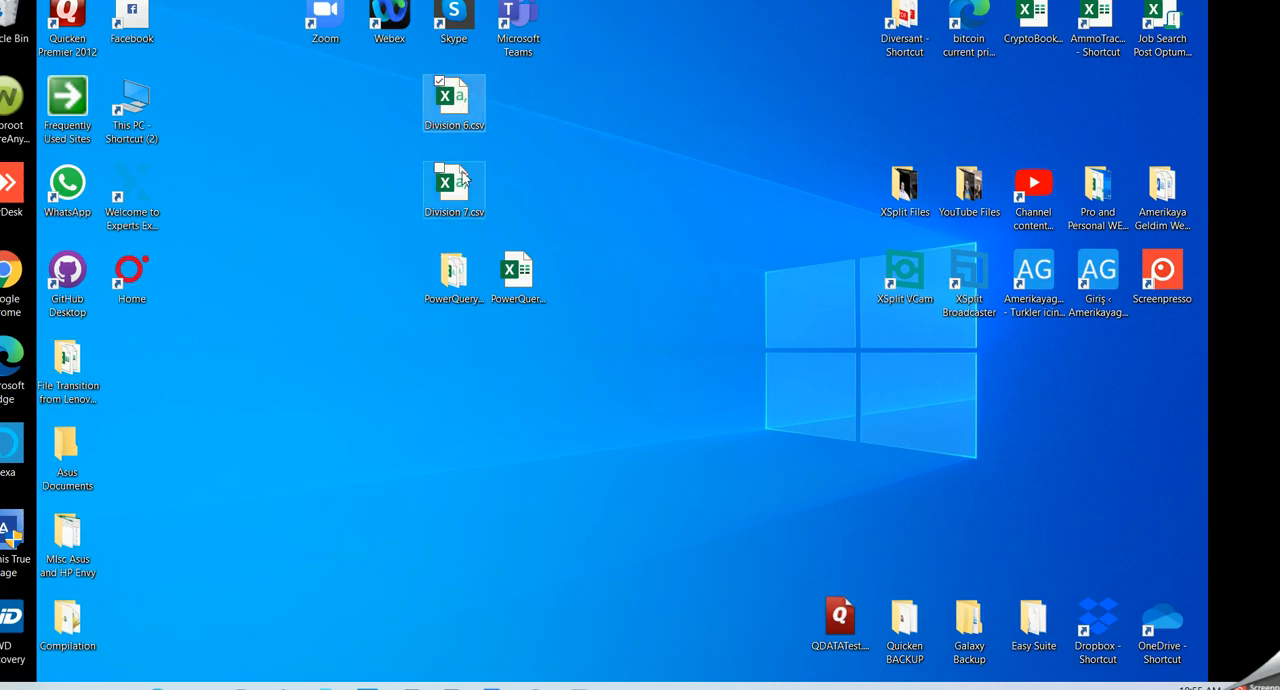
pyautogui.click(457, 210)
pyautogui.keyDown('ctrl'); pyautogui.click(455, 108); pyautogui.keyUp('ctrl')
pyautogui.moveTo(455, 108); pyautogui.dragTo(449, 278)
pyautogui.doubleClick(450, 272)
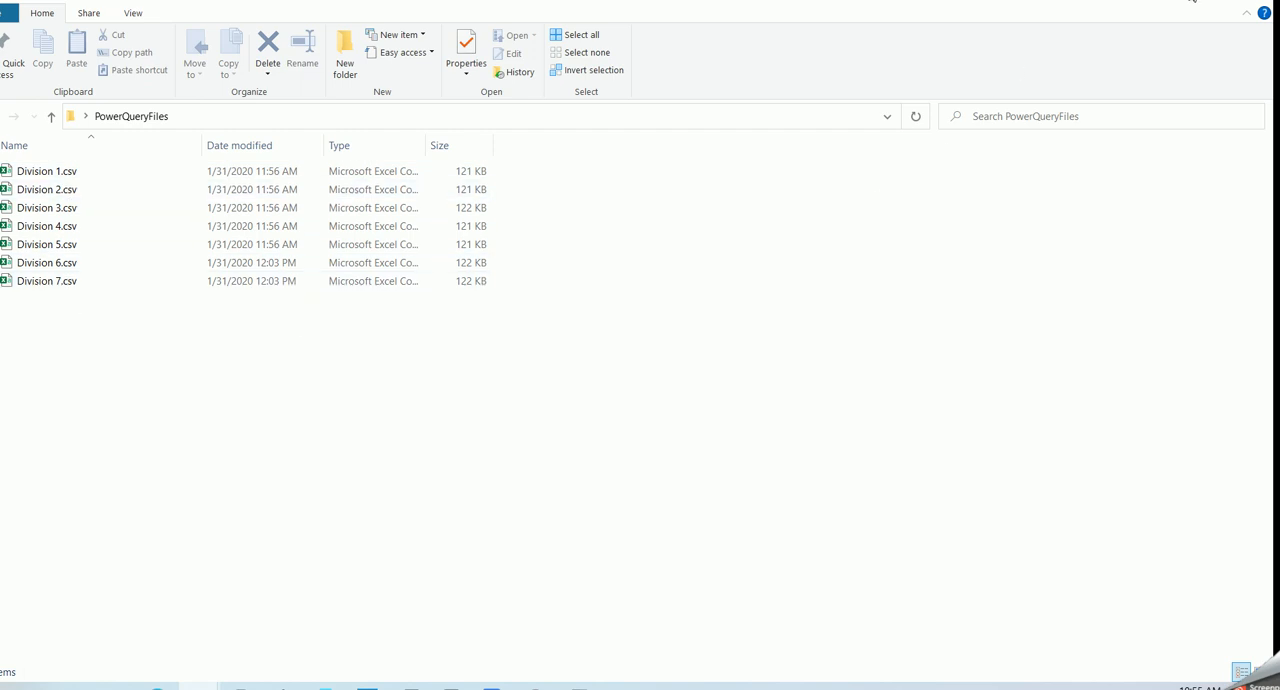
pyautogui.click(1273, 3)
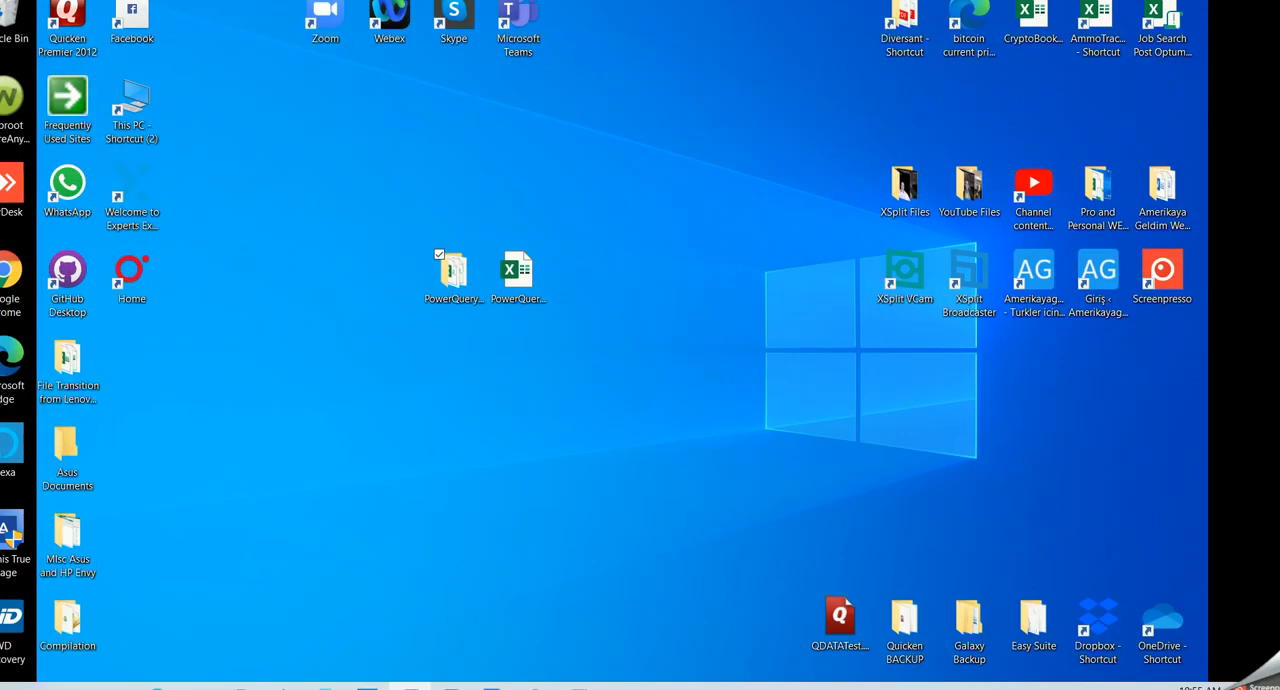
# - Return to the PowerQuerySample workbook in Excel and refresh the combined query table
pyautogui.click(578, 688)
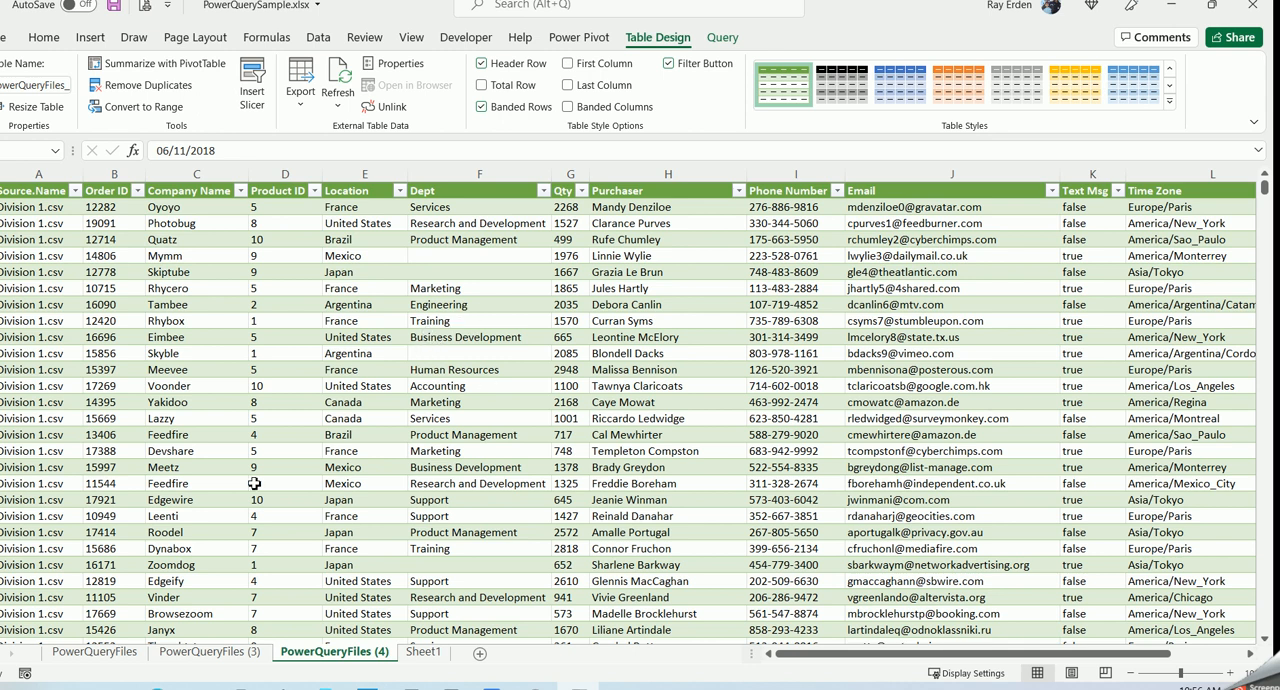
pyautogui.click(466, 346)
pyautogui.rightClick(466, 350)
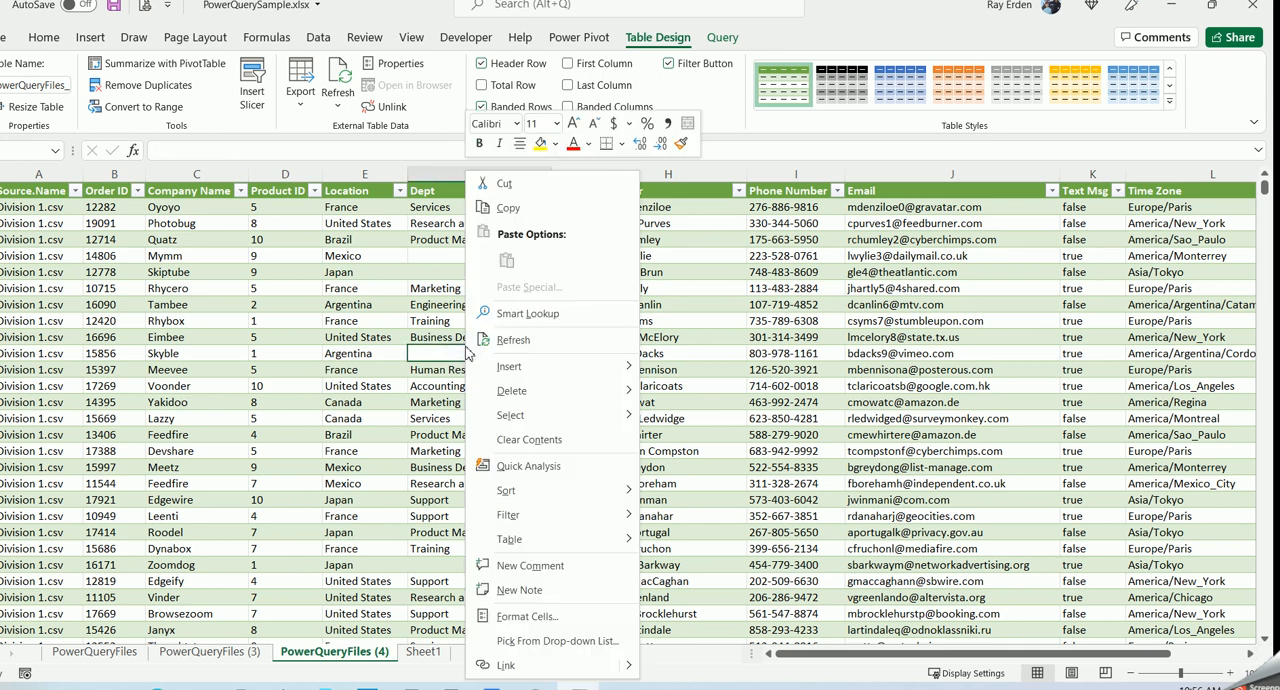
pyautogui.click(532, 343)
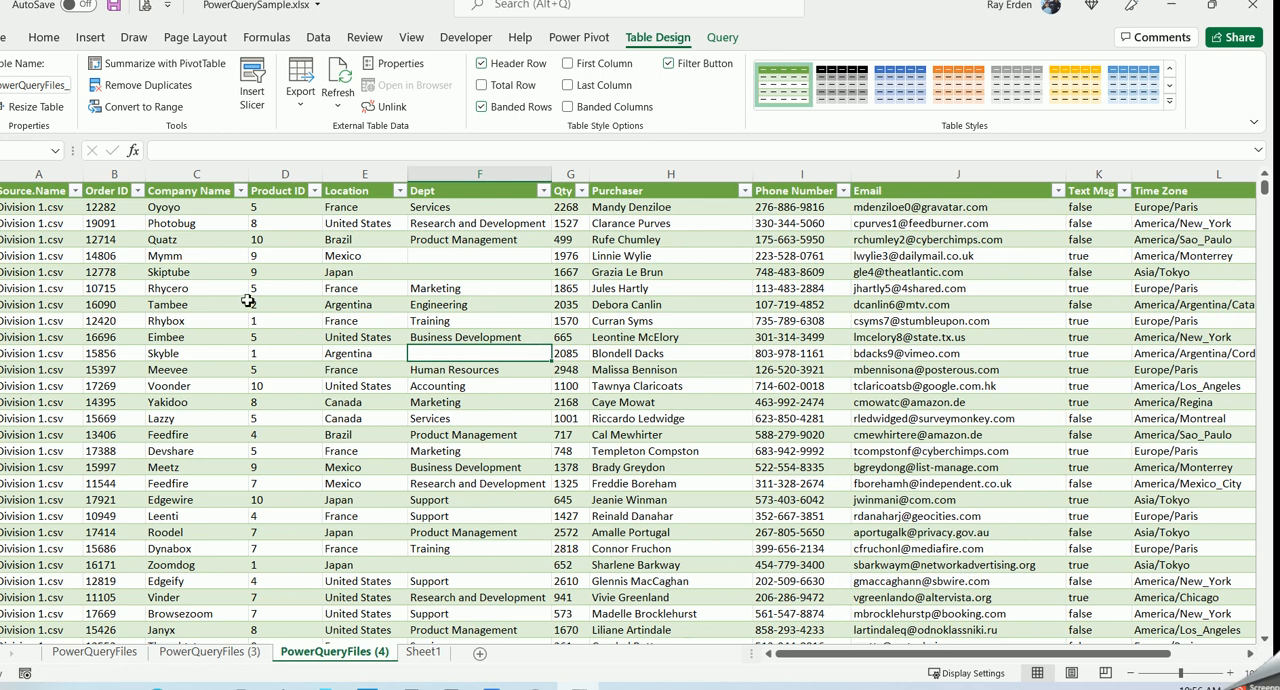
# - Check which source files the Source.Name filter lists, leaving the table unfiltered
pyautogui.click(75, 191)
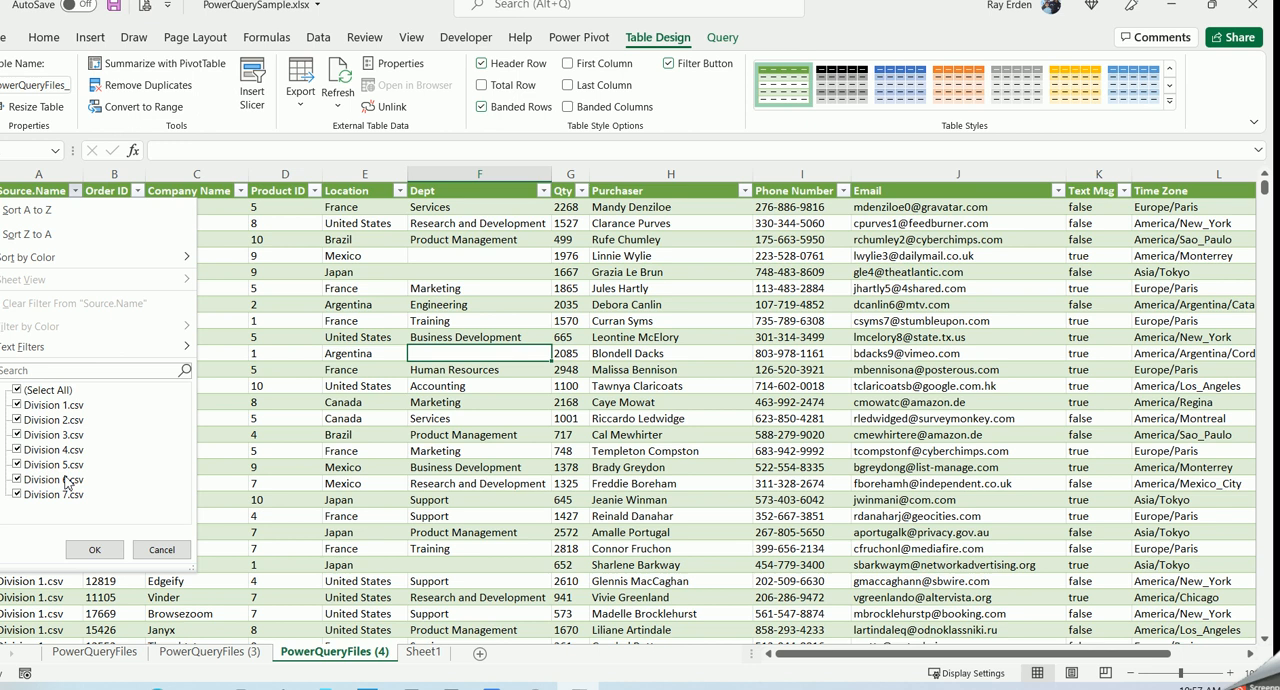
pyautogui.click(161, 549)
pyautogui.click(300, 450)
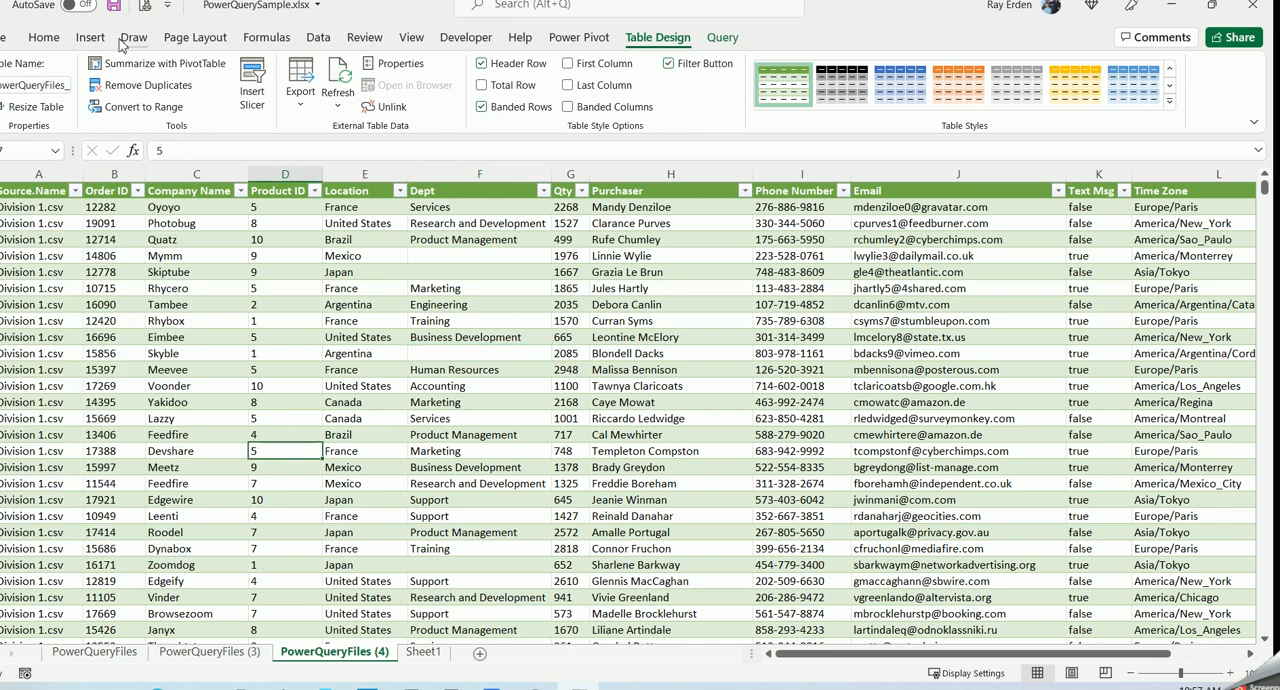
# - Save the PowerQuerySample workbook
pyautogui.click(112, 8)
pyautogui.click(113, 8)
pyautogui.click(724, 38)
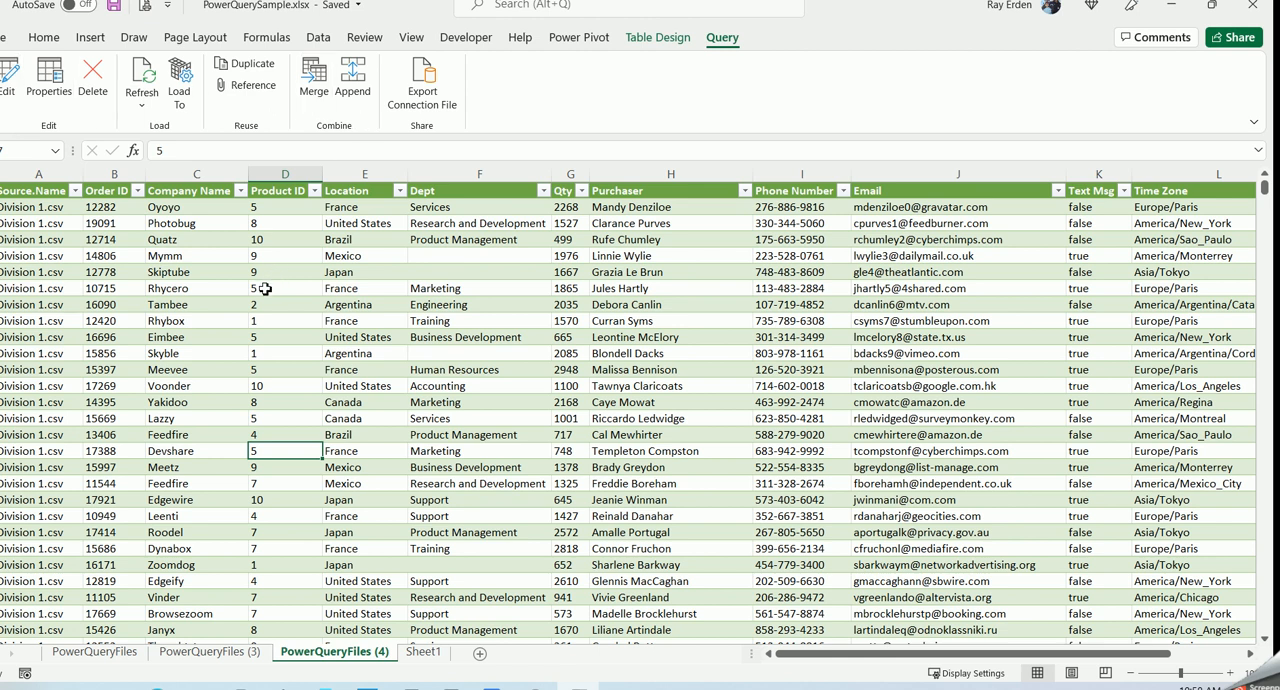
pyautogui.click(579, 38)
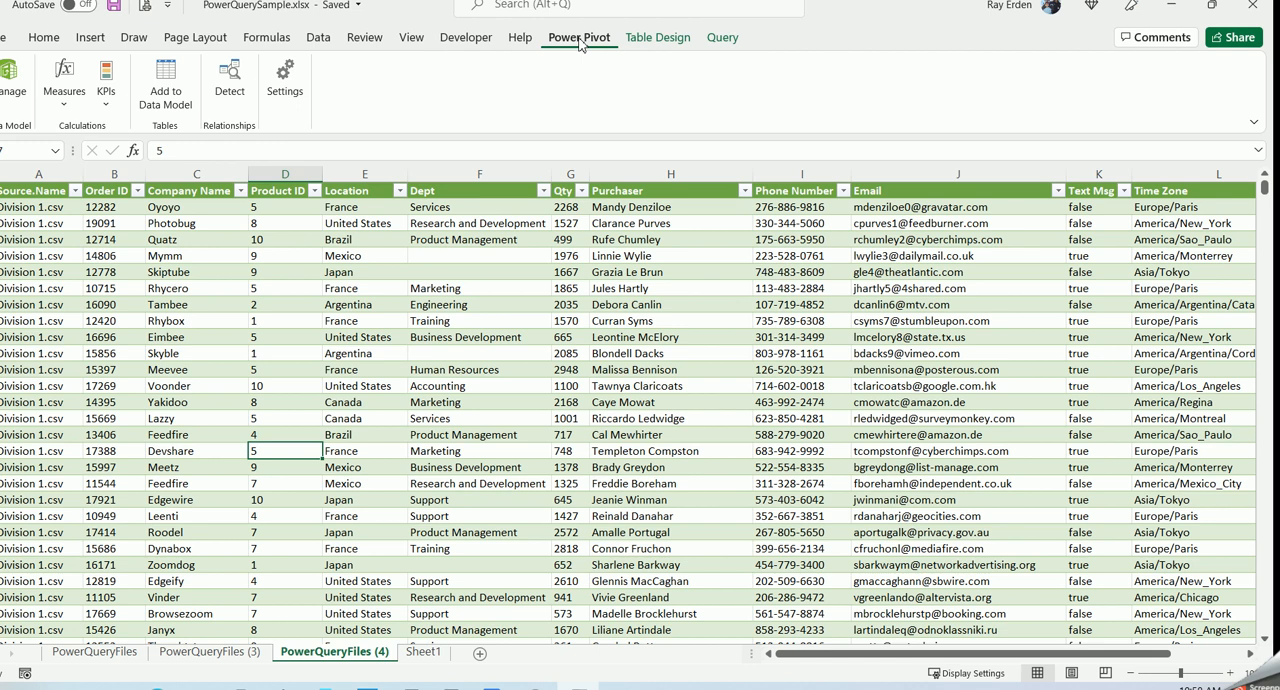